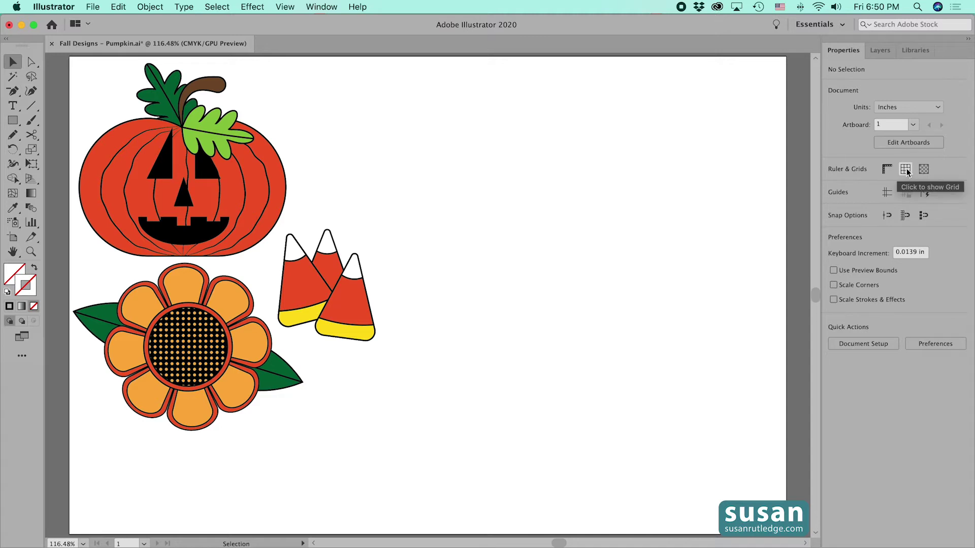
Show the document grid, and turn on Smart Guides and Snap to Grid.
click(906, 169)
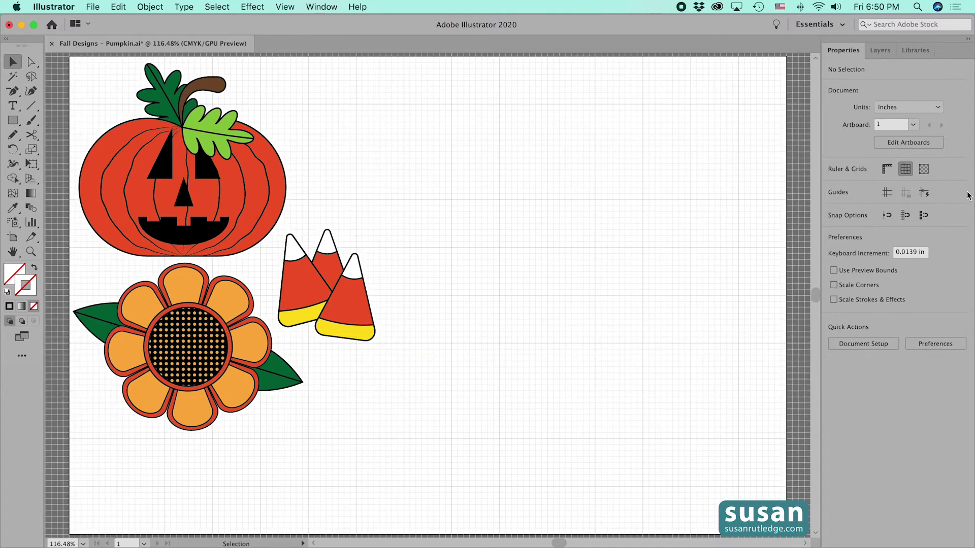
click(925, 195)
click(905, 216)
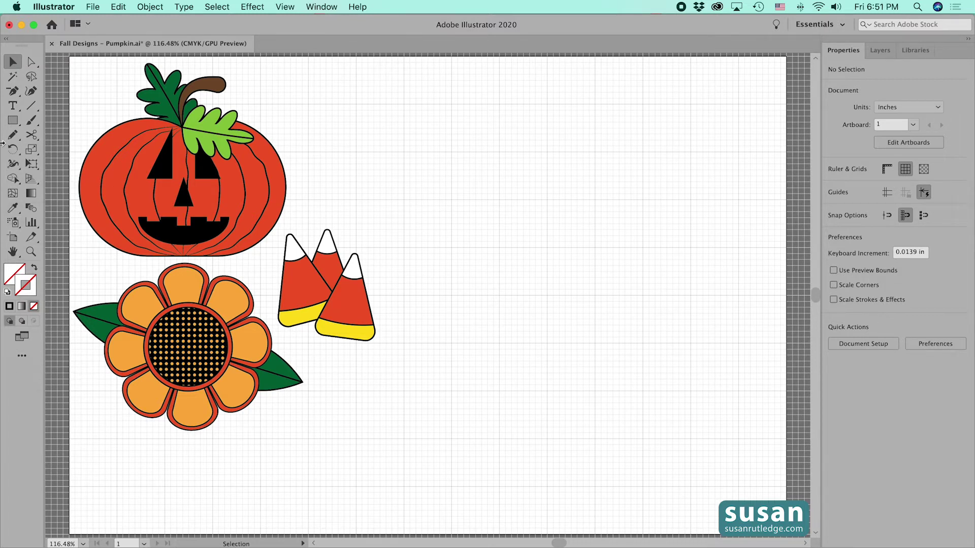
Check whether the Advanced or the Basic toolbar is in use.
click(22, 355)
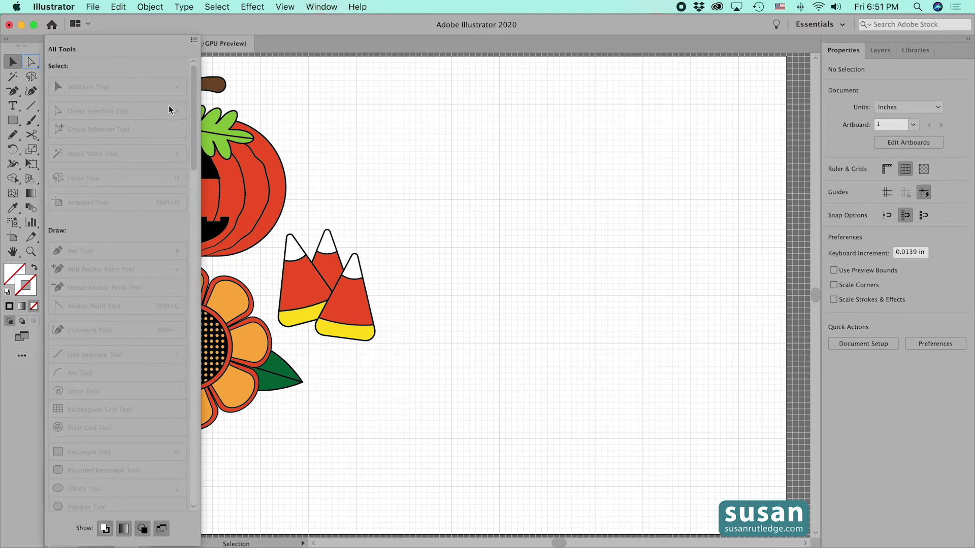
click(194, 40)
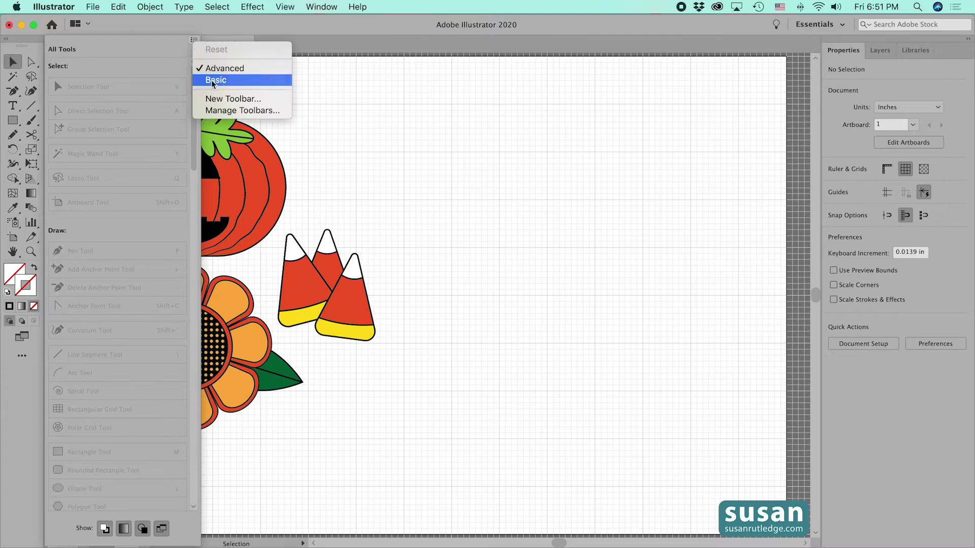
click(319, 98)
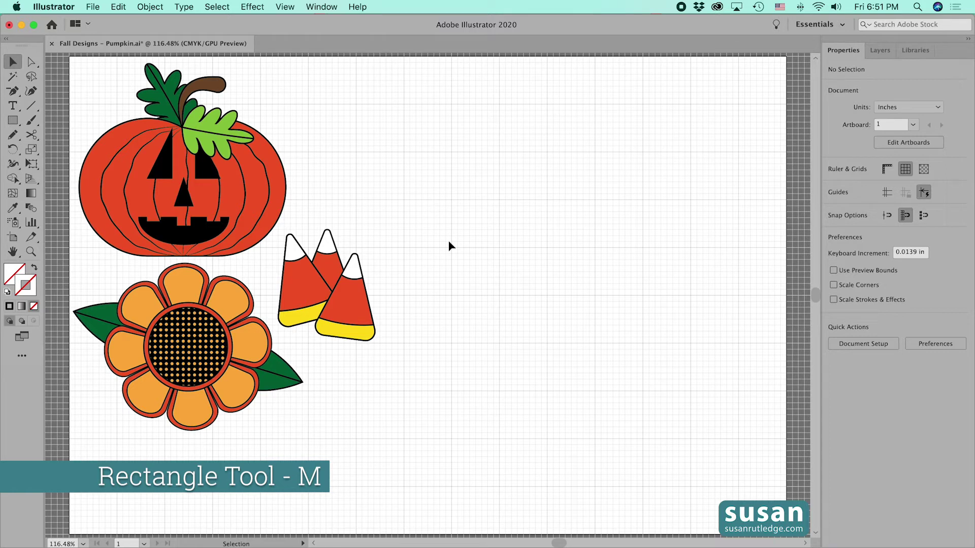
Draw a rectangle 3 in wide and 4 in high on the empty area beside the candy corn and reposition it on the grid lines.
key(m)
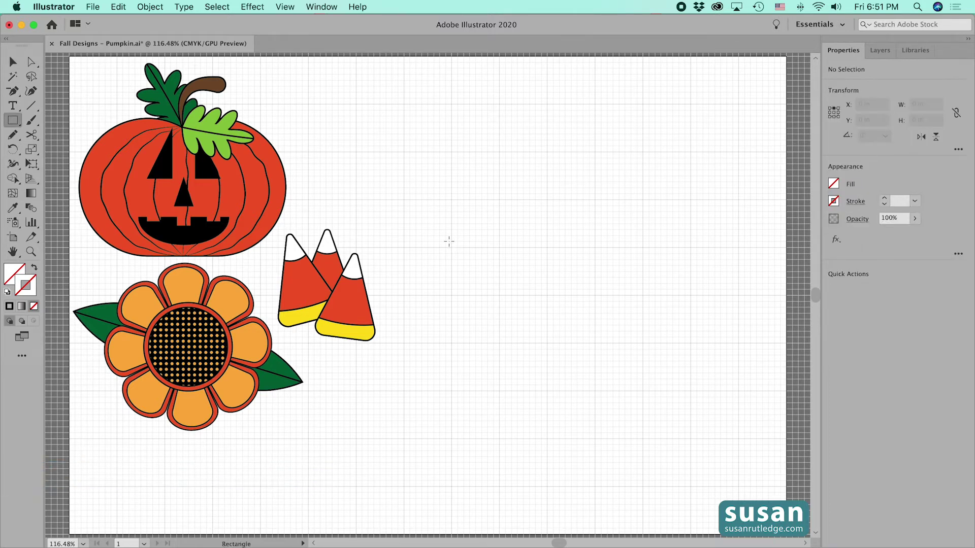
click(460, 233)
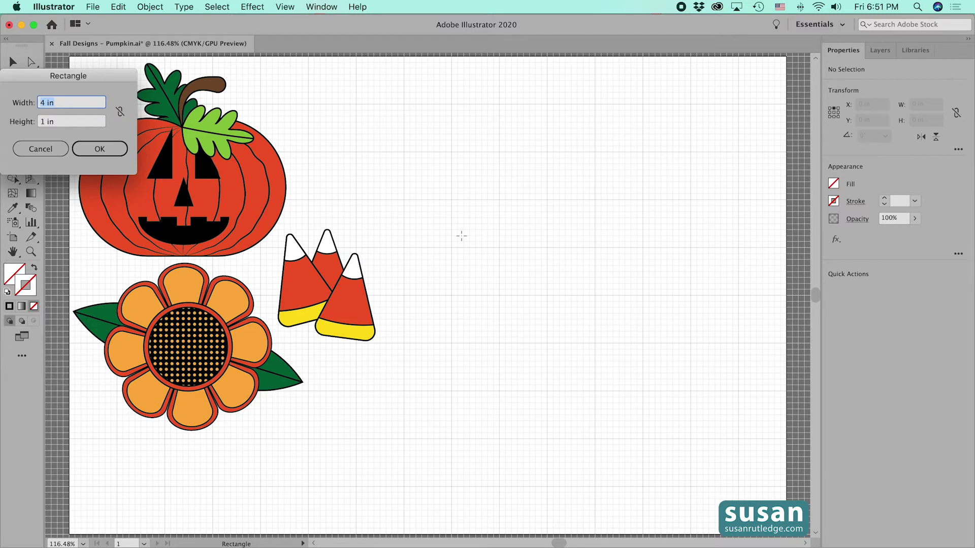
text(3)
key(Tab)
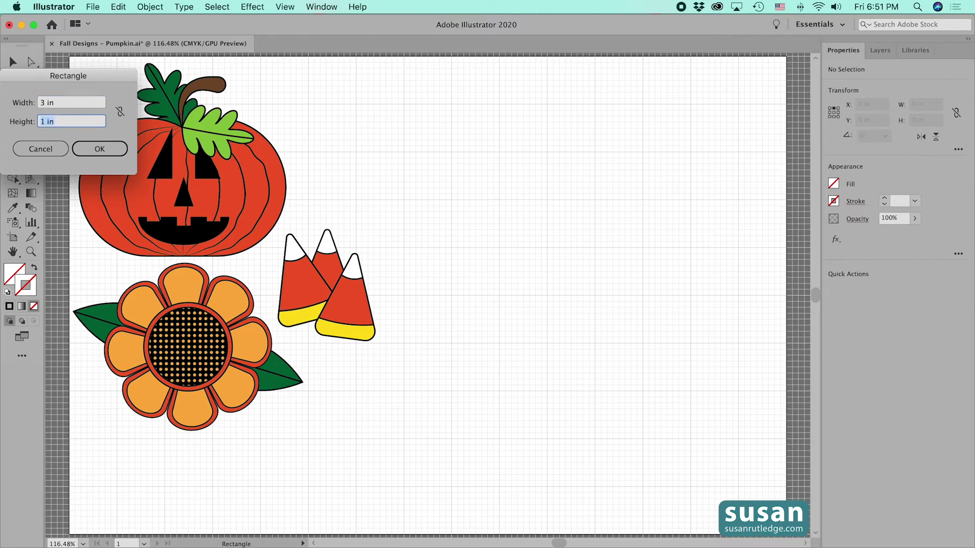
text(4)
key(Return)
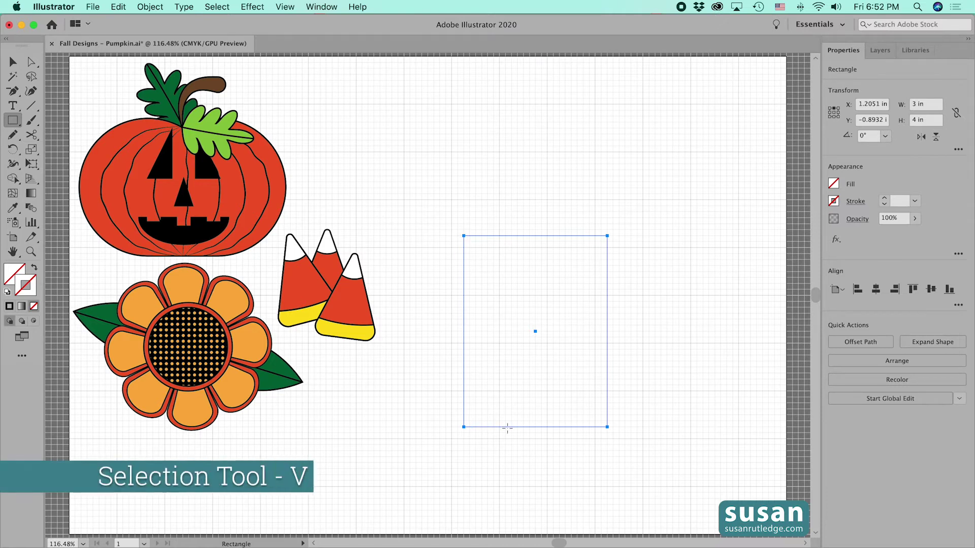
key(v)
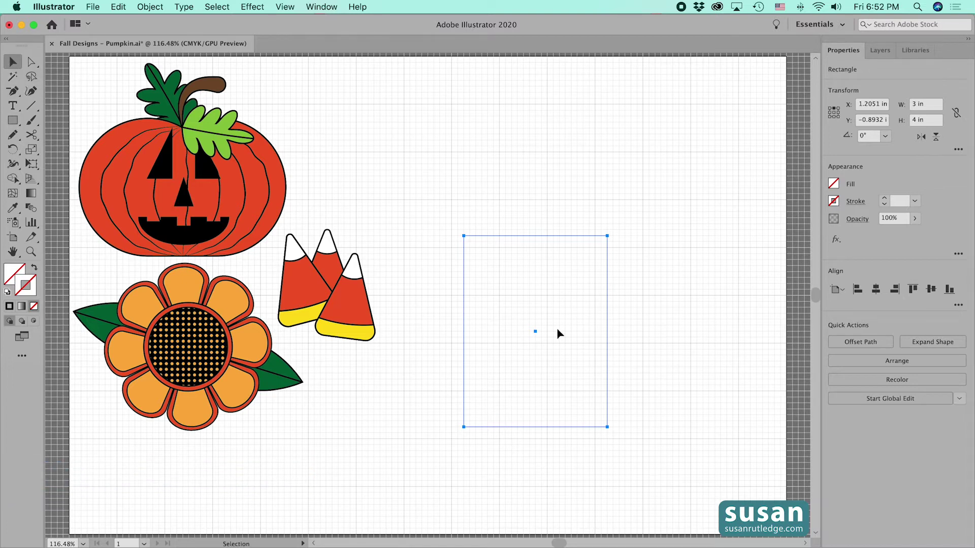
drag(528, 236, 514, 209)
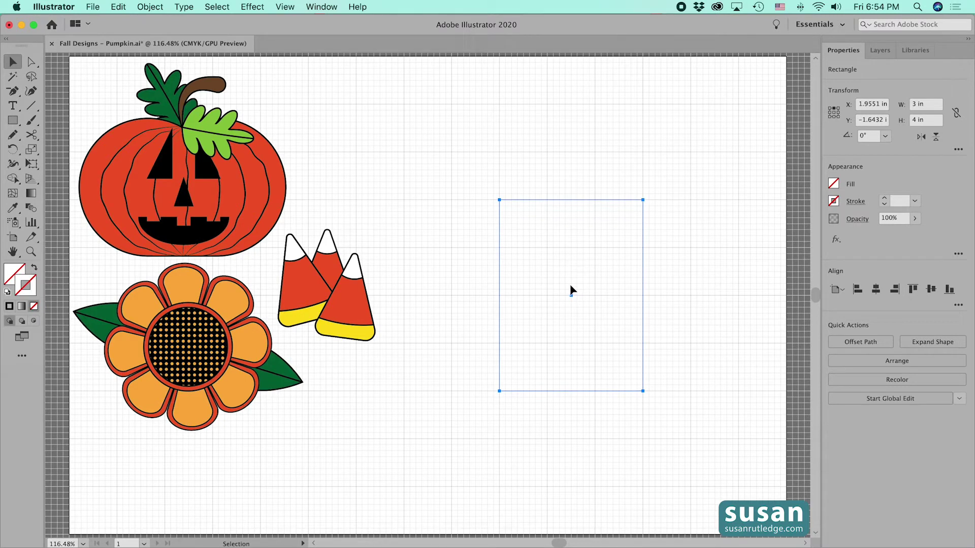
Give the rectangle an orange-red fill and a black 2 pt stroke.
click(834, 185)
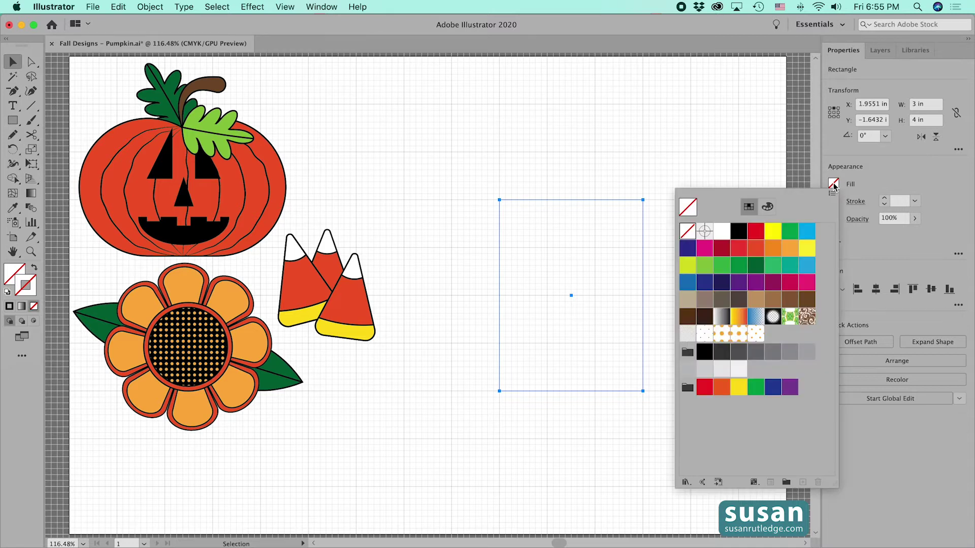
click(756, 249)
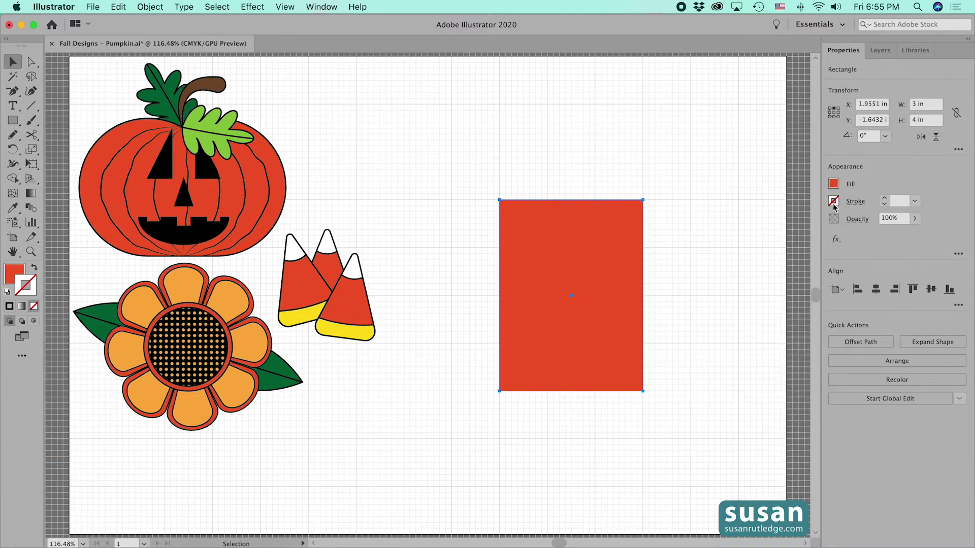
click(833, 202)
click(756, 250)
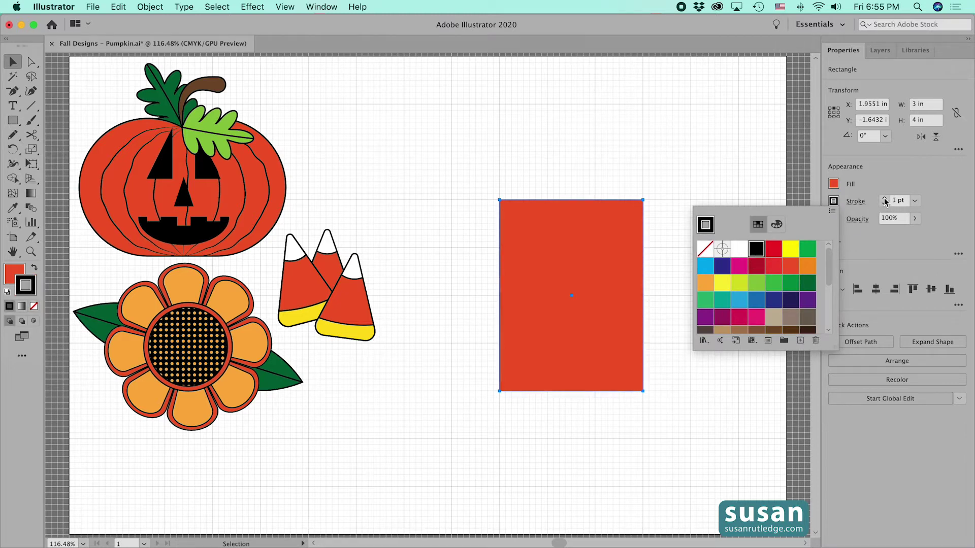
click(885, 199)
click(760, 223)
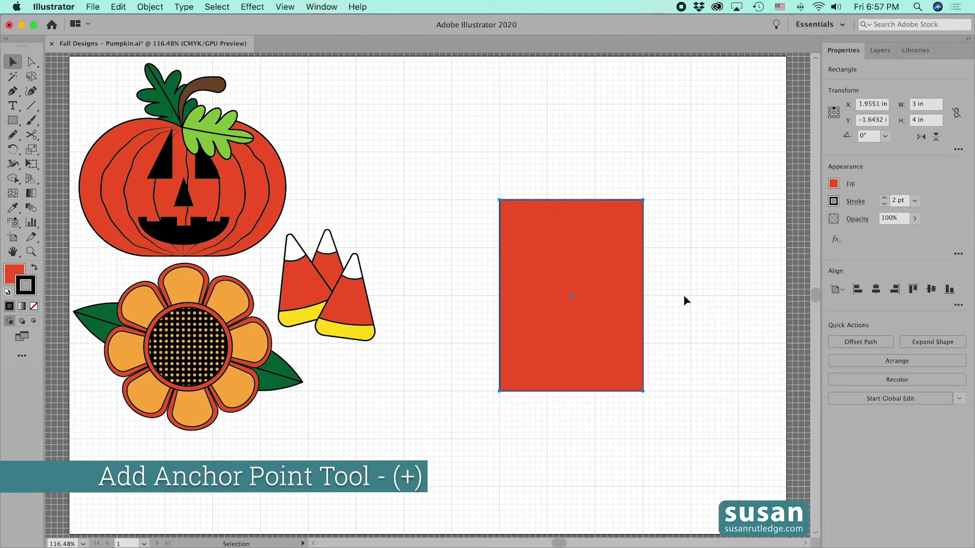
Turn the rectangle into a triangle by adding an anchor point midway along its top edge and deleting both upper corner points.
click(14, 94)
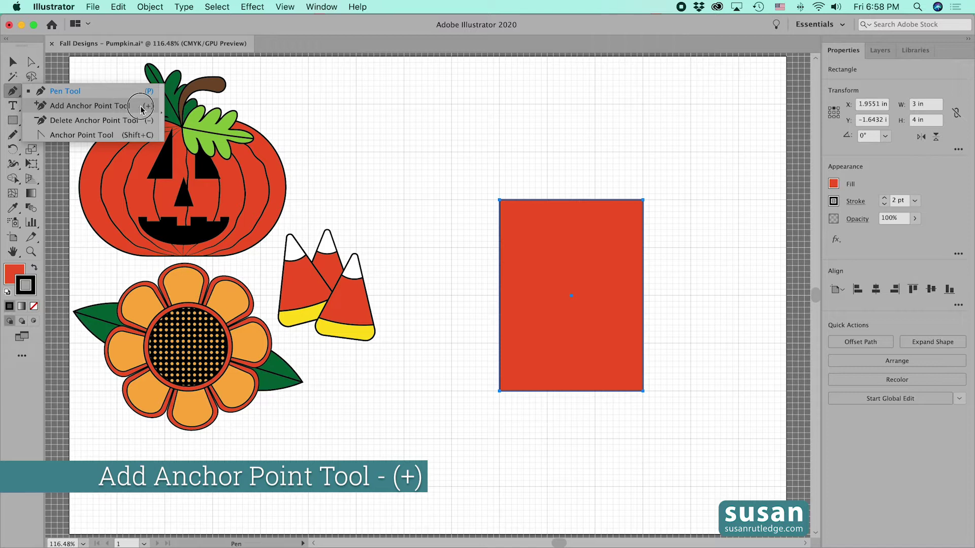
click(124, 108)
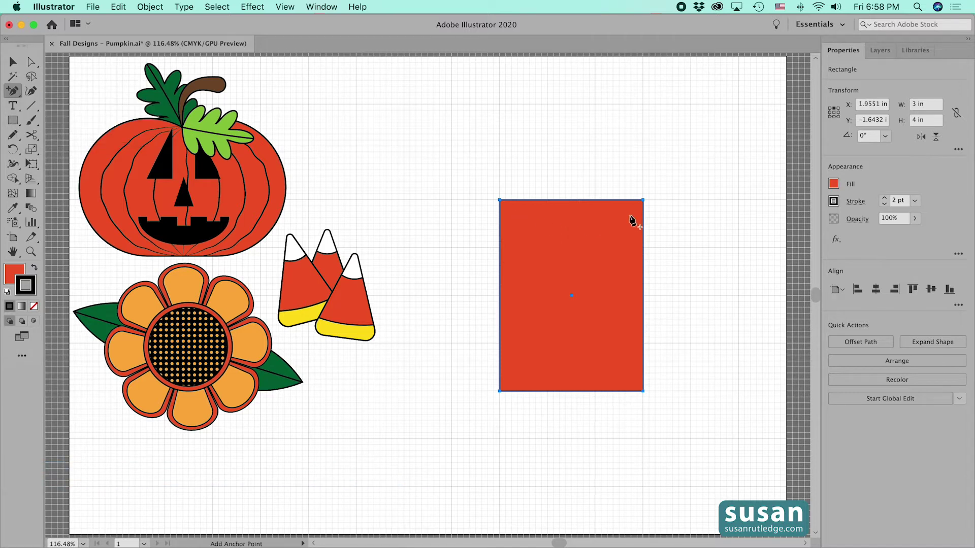
click(571, 200)
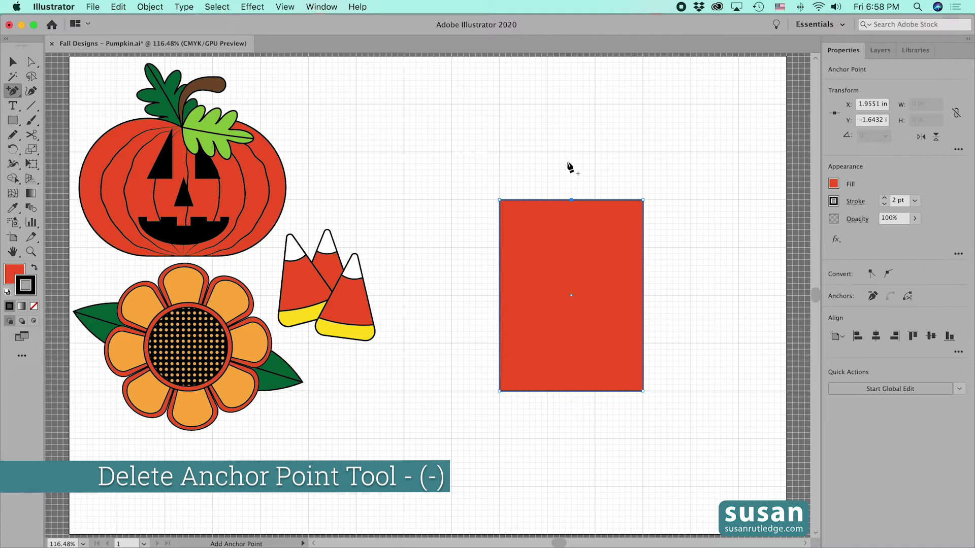
key(minus)
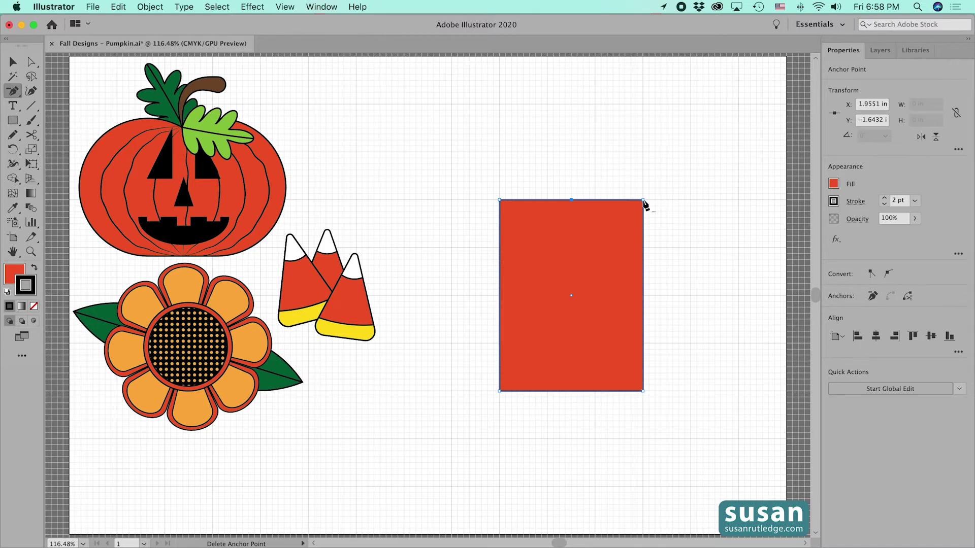
click(644, 200)
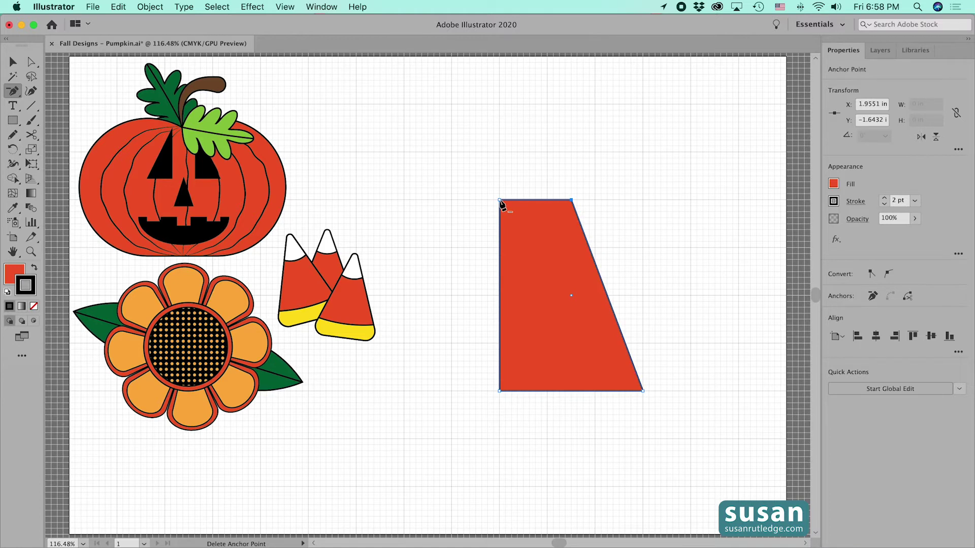
click(500, 200)
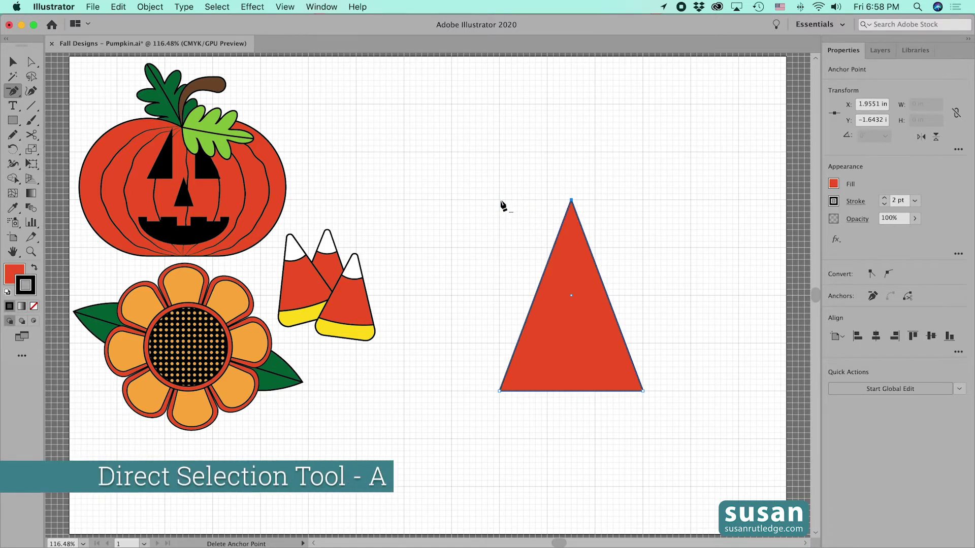
Round the triangle's top corner to a radius of about 0.12 in.
key(a)
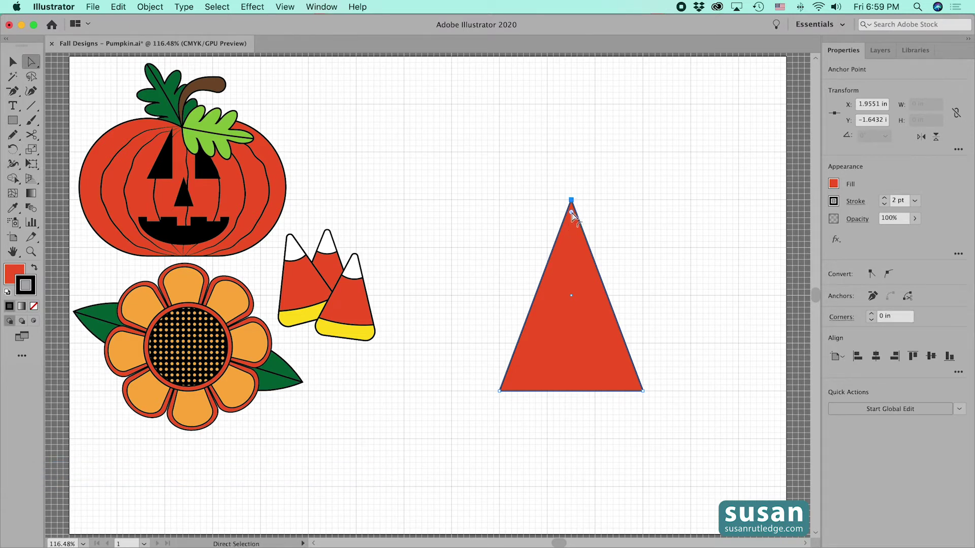
drag(572, 216, 572, 220)
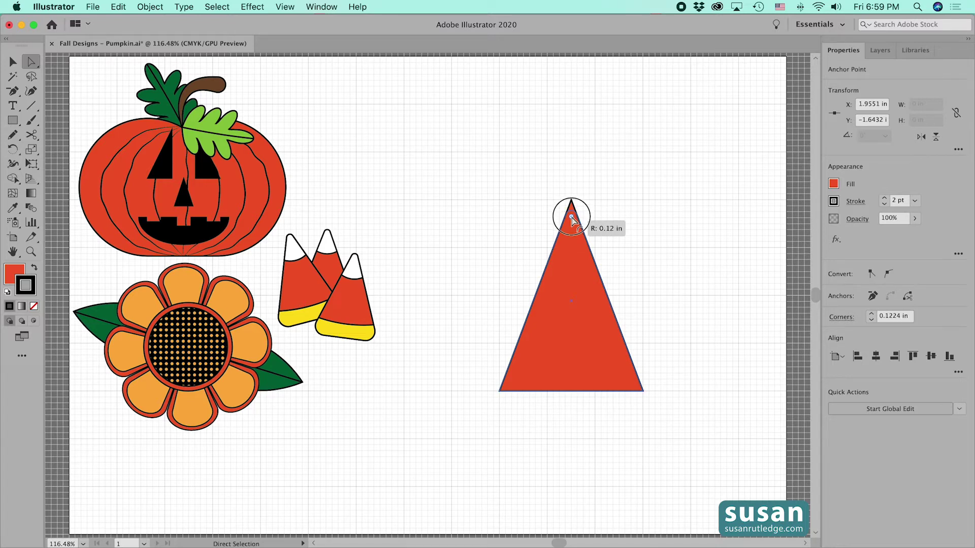
drag(573, 220, 572, 219)
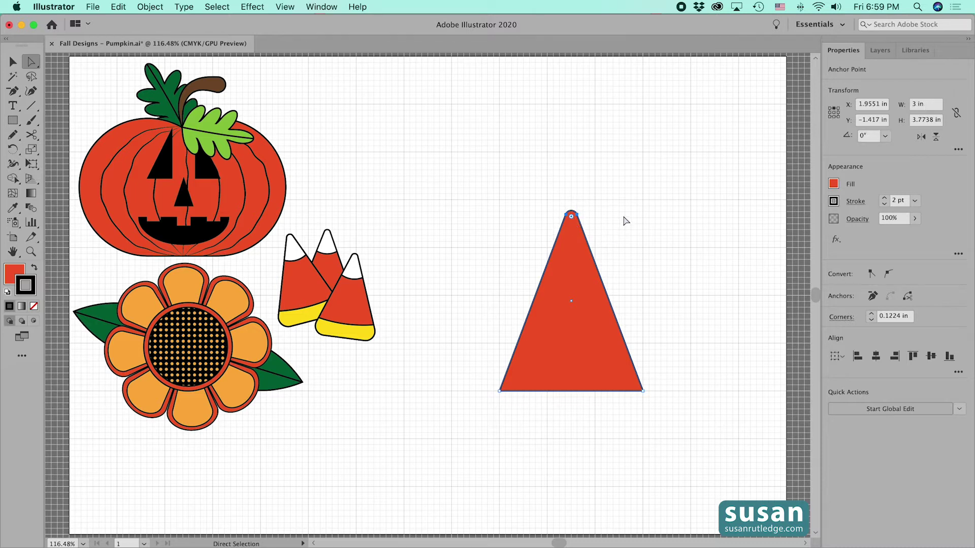
click(624, 220)
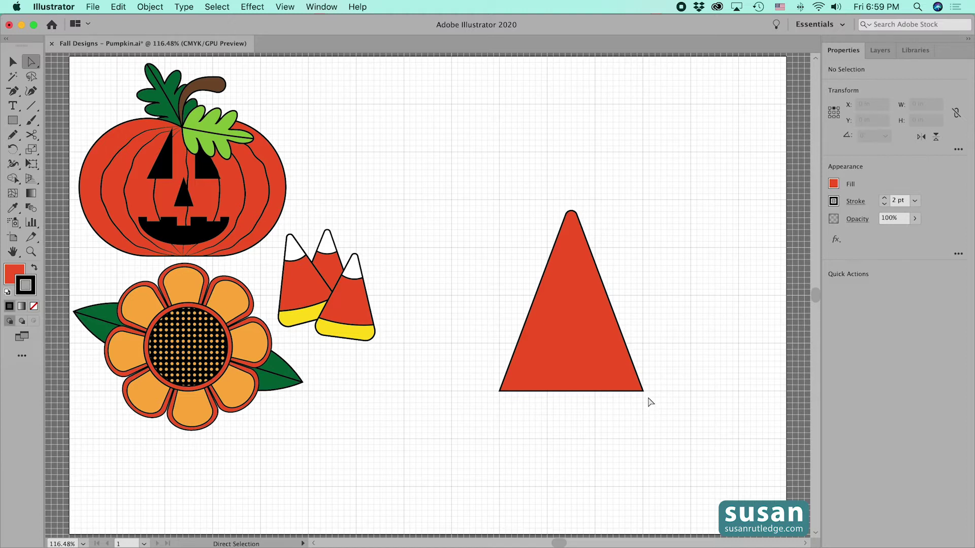
Round both bottom corners of the triangle together to a radius of about 0.32 in.
click(642, 391)
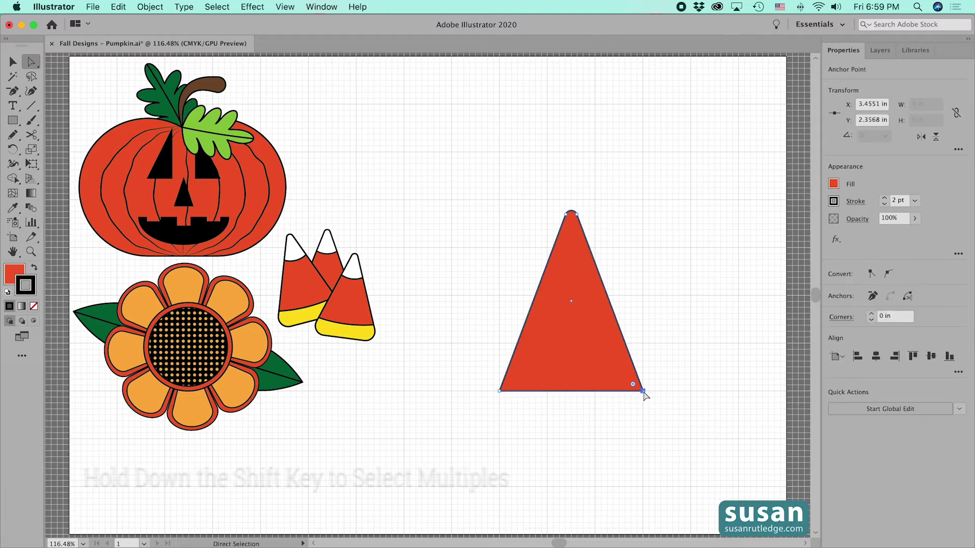
shift+click(500, 391)
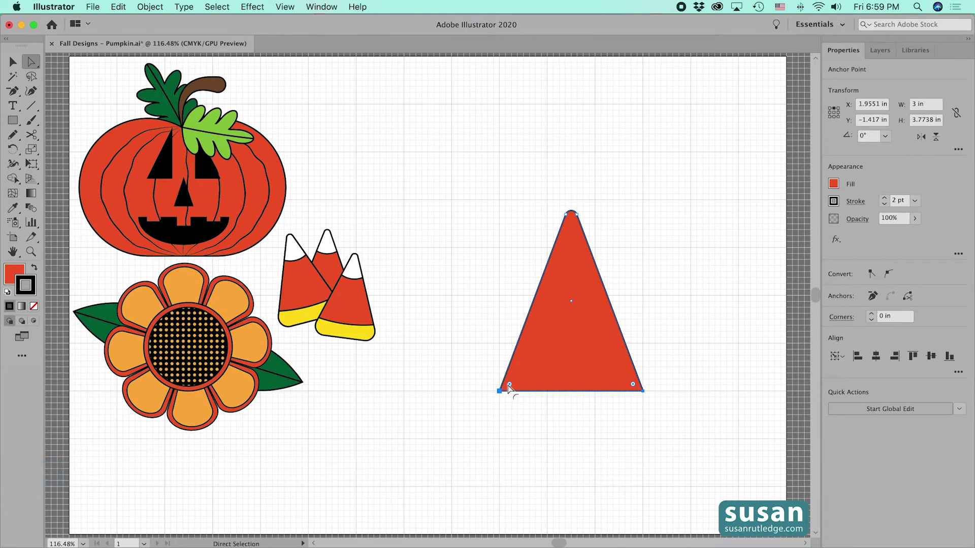
drag(510, 385, 521, 376)
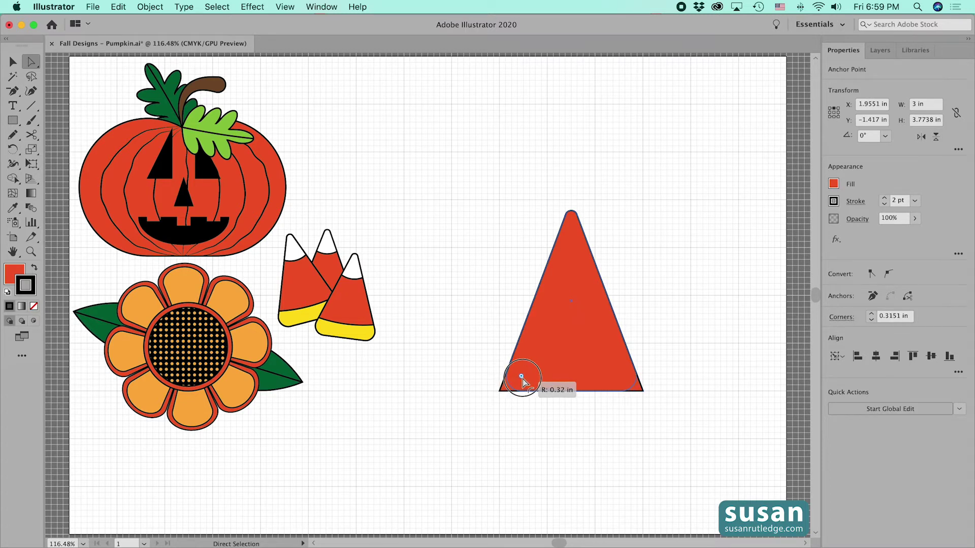
drag(522, 378, 523, 380)
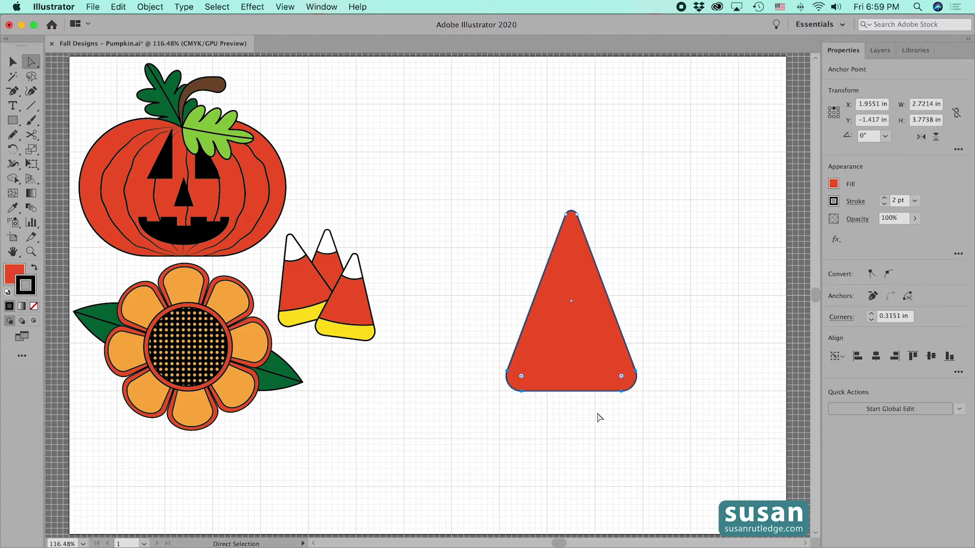
Move the whole rounded triangle up so its tip meets the grid line, and deselect it.
click(560, 318)
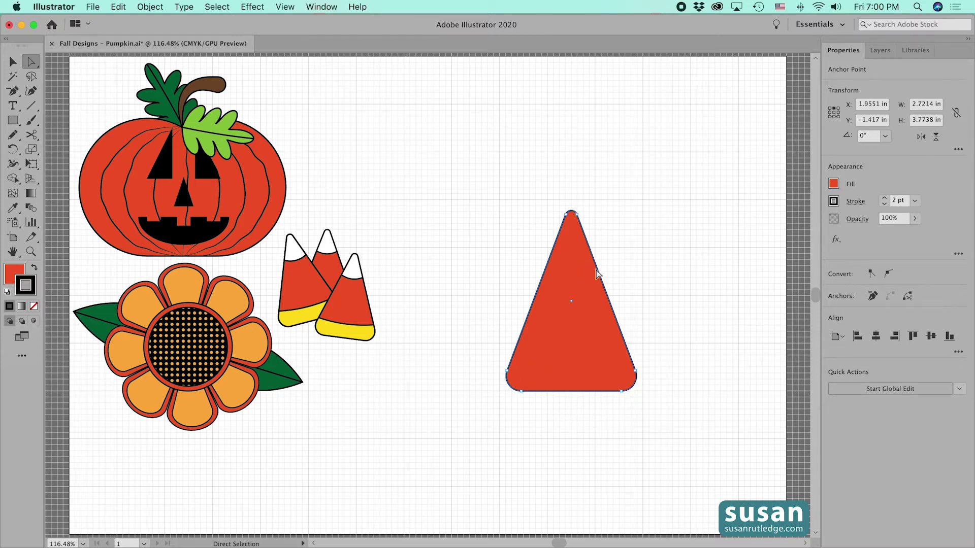
click(571, 304)
drag(571, 303, 571, 293)
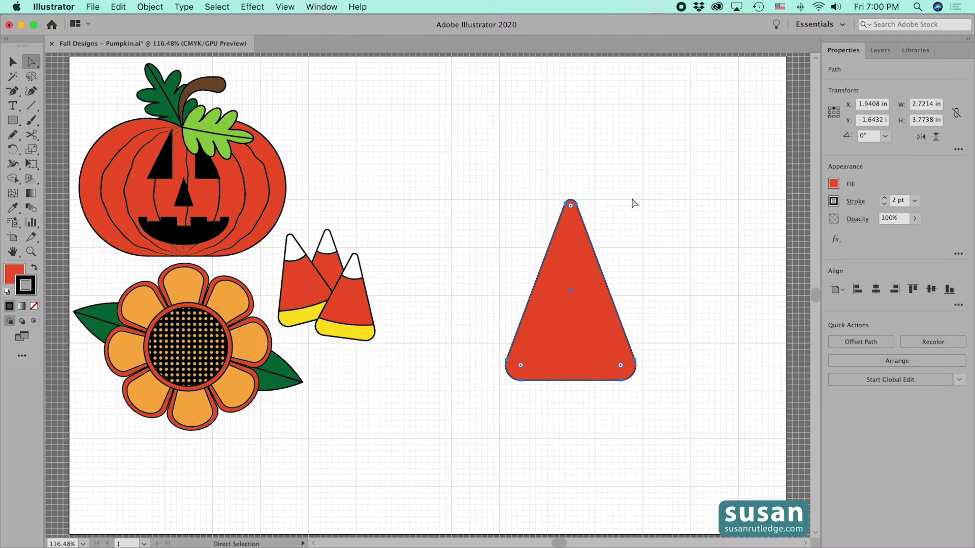
click(655, 268)
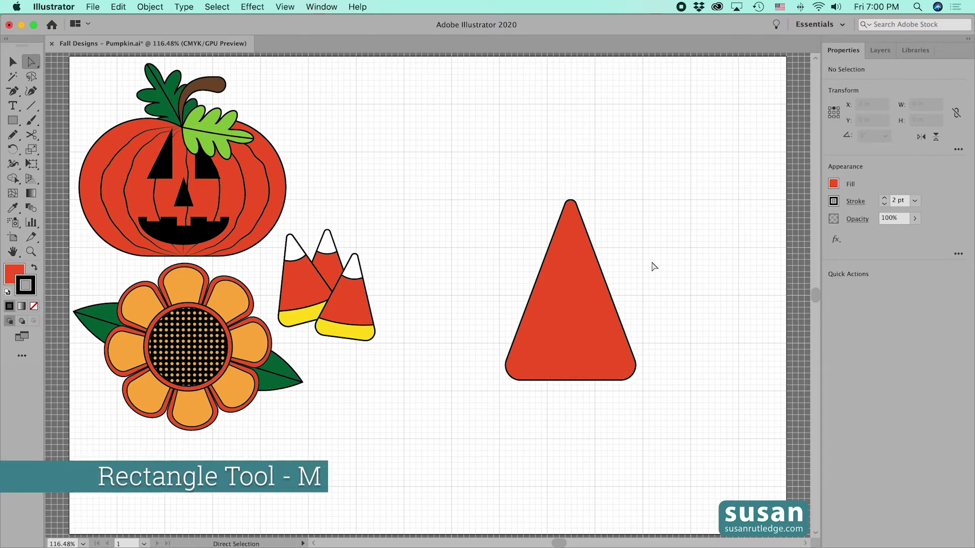
Create a 1 in by 1 in square with the Rectangle tool in the empty space beside the triangle.
key(m)
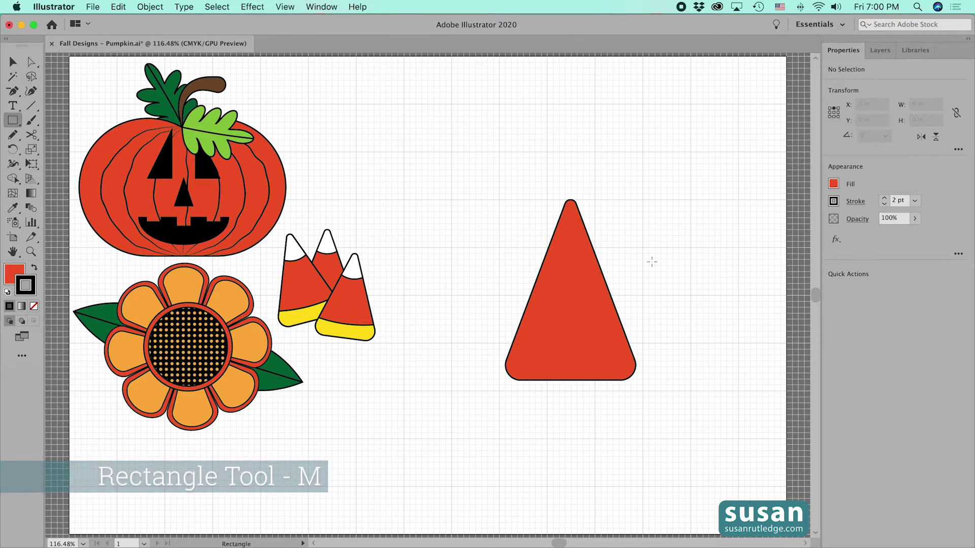
click(612, 259)
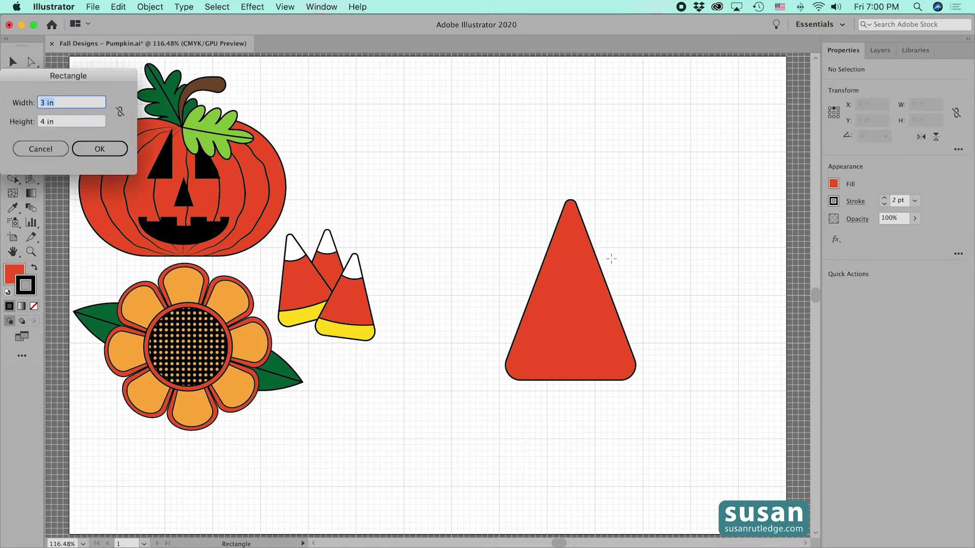
key(BackSpace)
key(Tab)
text(1)
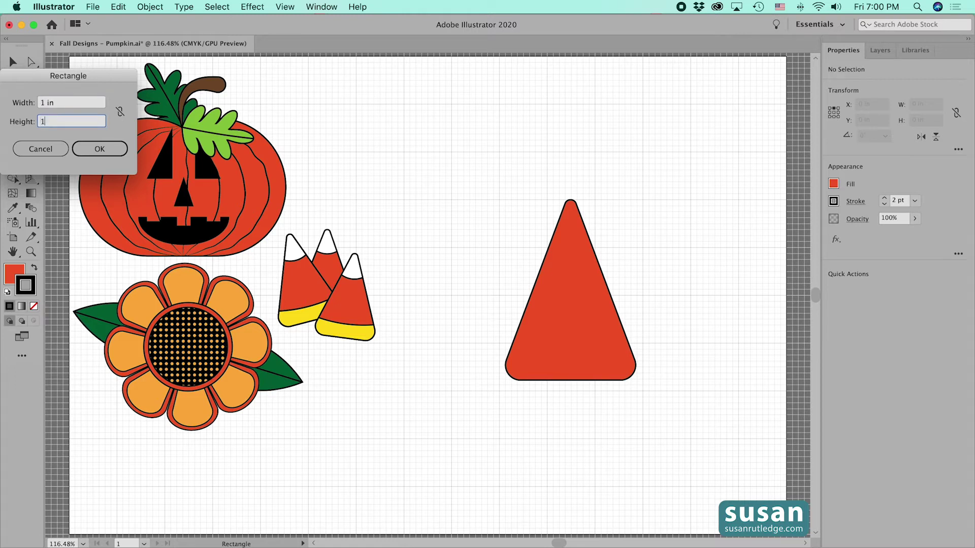
key(Tab)
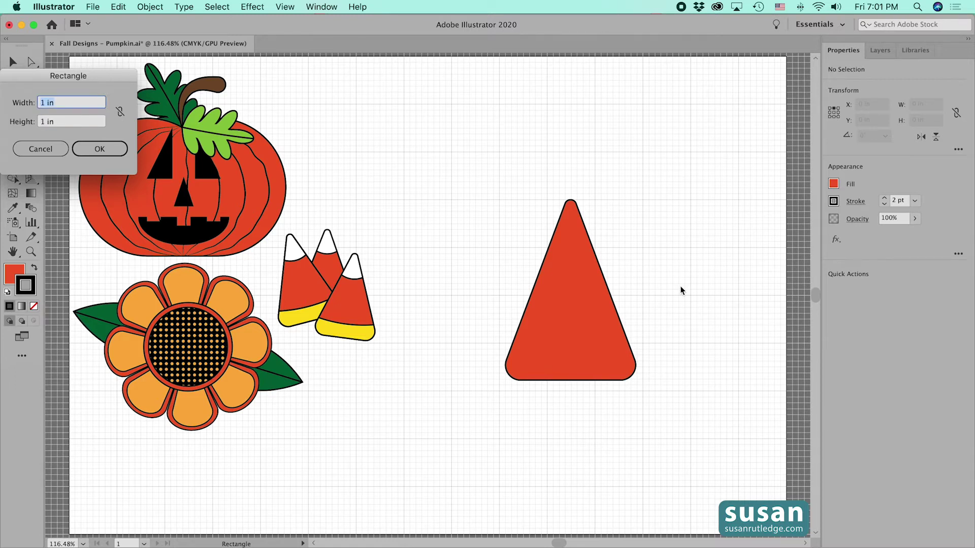
key(Return)
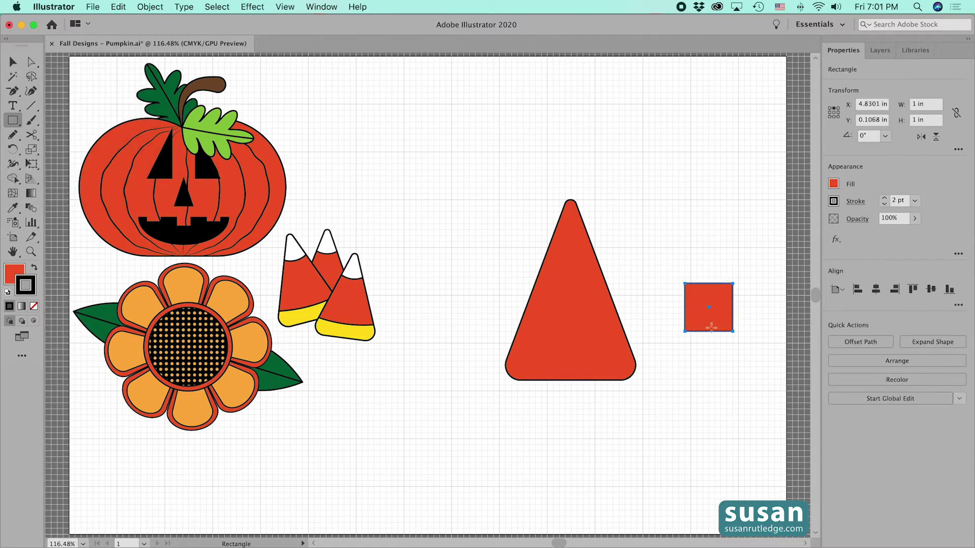
Fill the small square with white and move it over the triangle's tip, aligning its top edge with the tip.
click(833, 184)
click(722, 232)
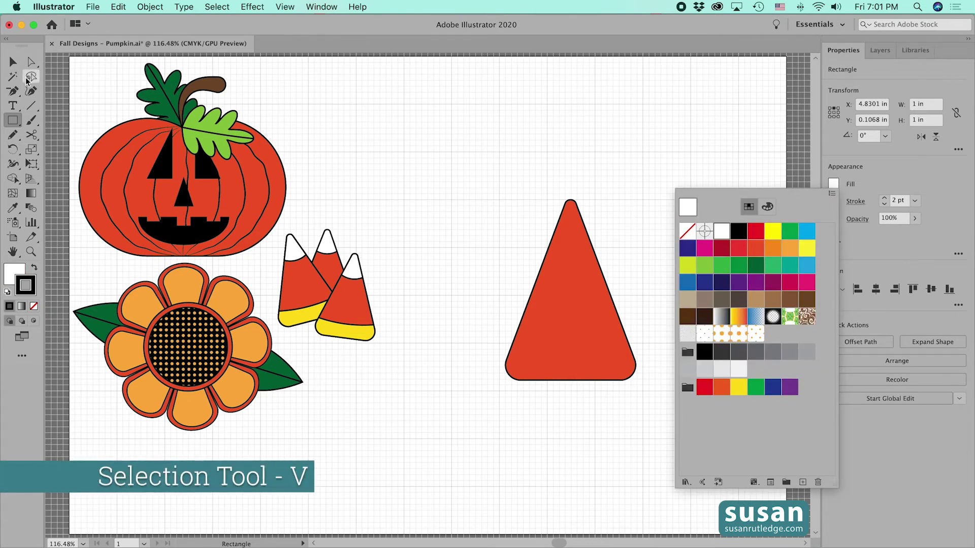
click(11, 62)
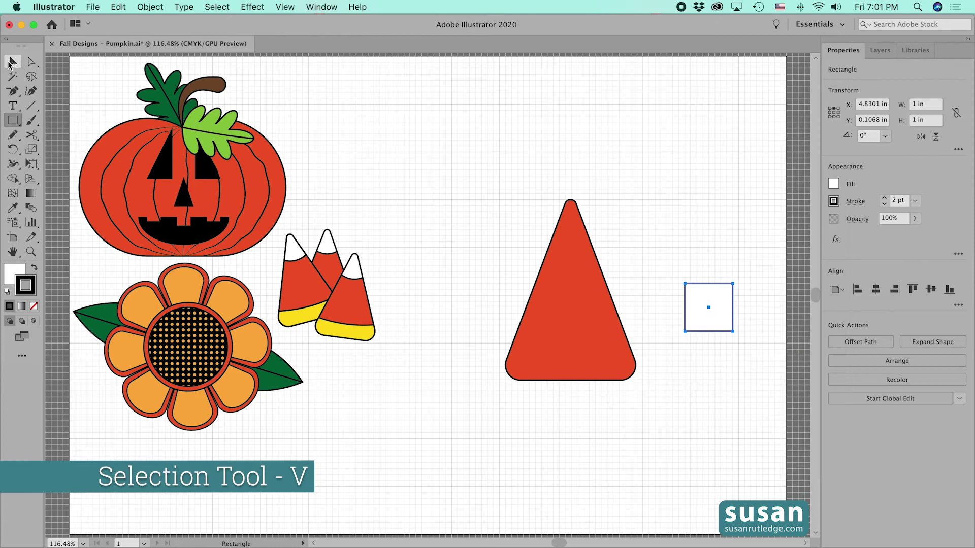
click(715, 333)
drag(715, 332, 576, 250)
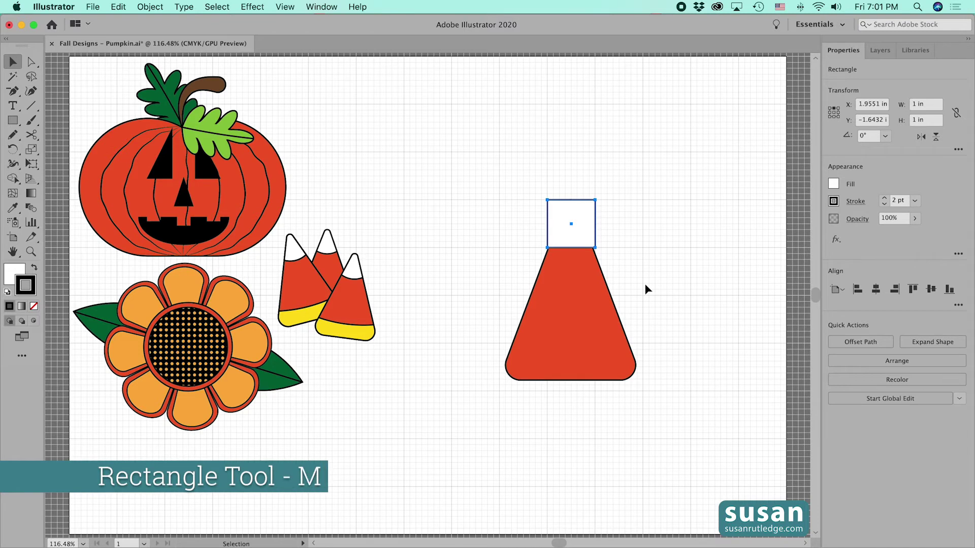
Create a second rectangle 4 in wide and 1 in high beside the triangle.
key(m)
click(664, 263)
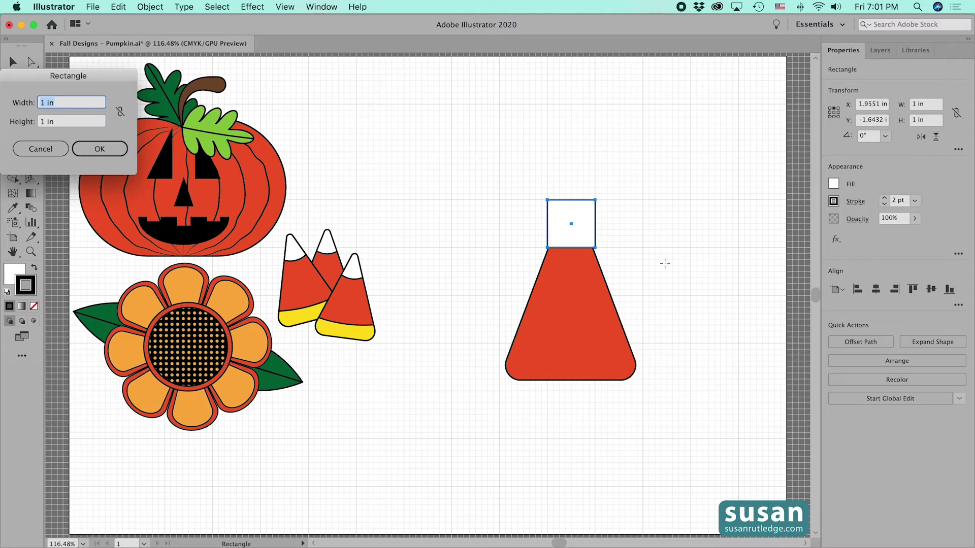
text(4)
key(Return)
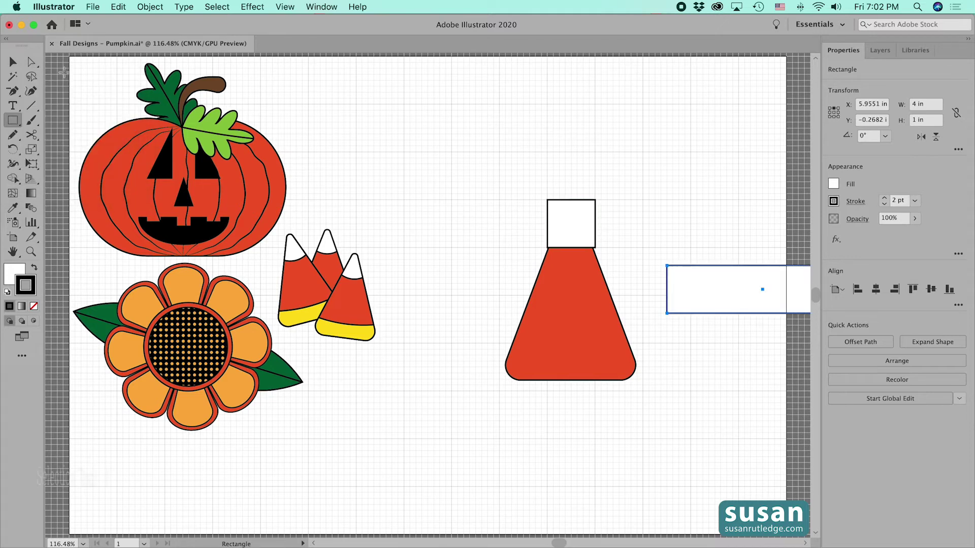
Place the wide rectangle on the grid so it covers the triangle's base, and fill it with yellow.
key(v)
drag(743, 313, 560, 389)
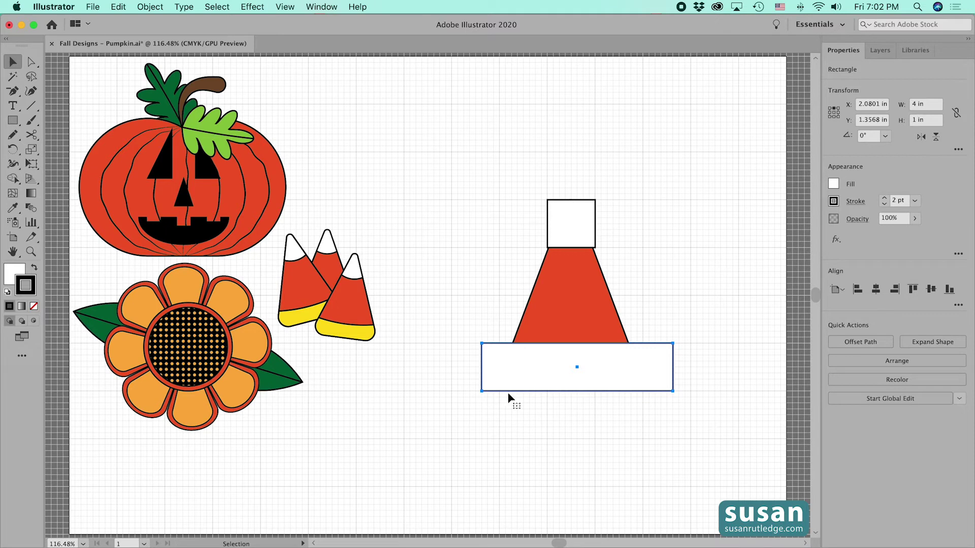
drag(513, 392, 593, 357)
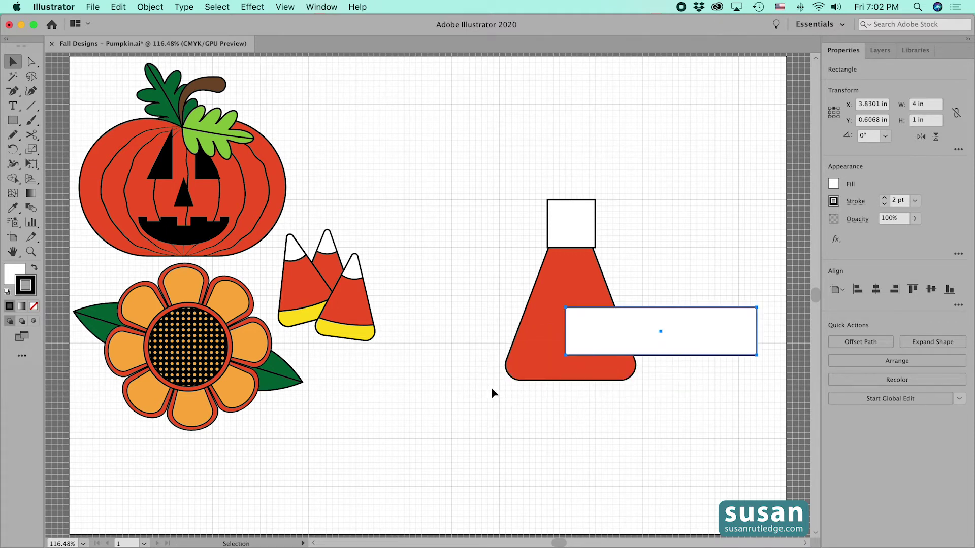
drag(678, 355, 594, 390)
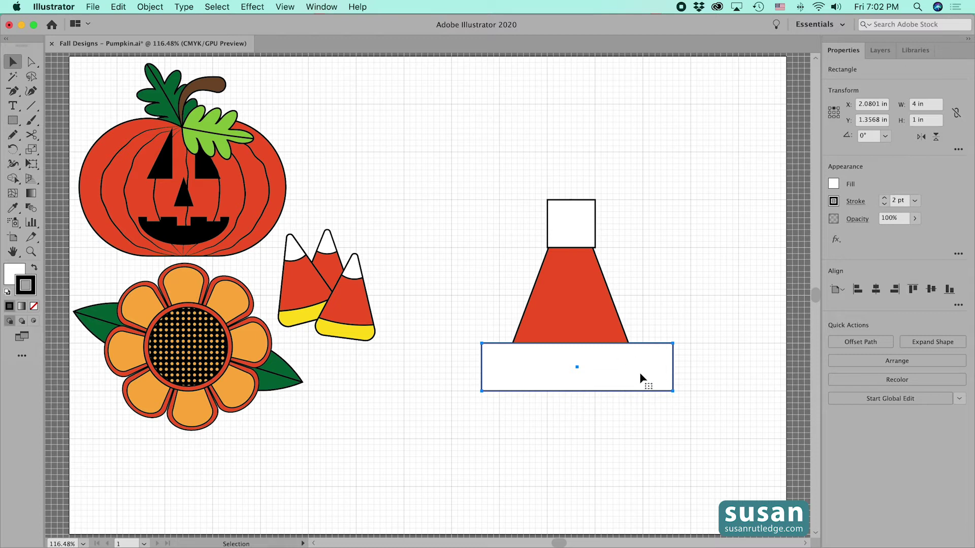
click(834, 184)
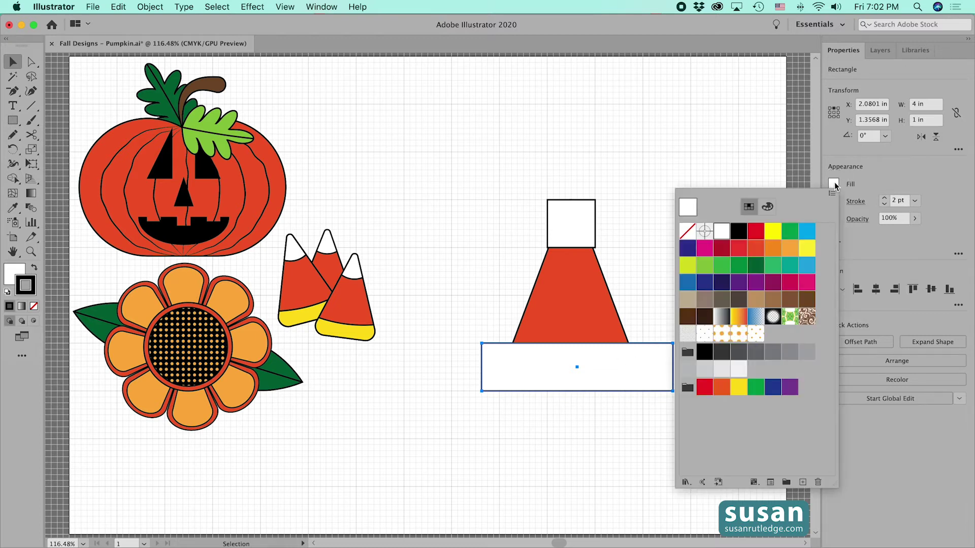
click(739, 390)
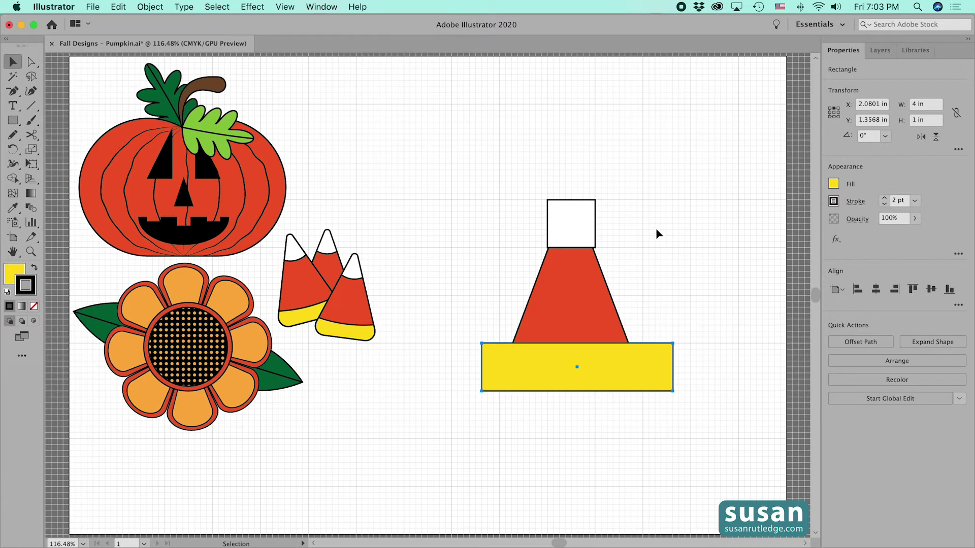
Trim away the parts of both rectangles that extend beyond the triangle using the Shape Builder tool, and deselect everything.
drag(468, 178, 686, 422)
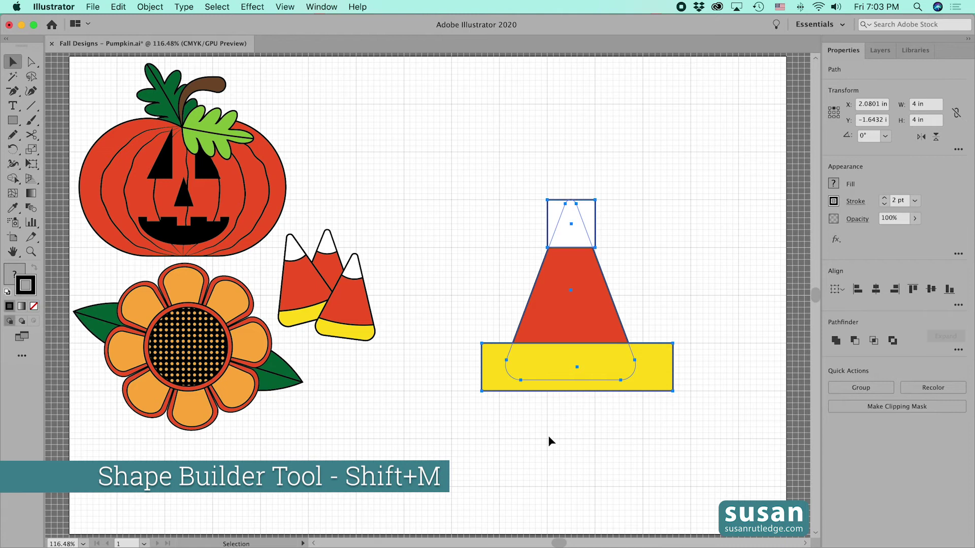
key(shift+m)
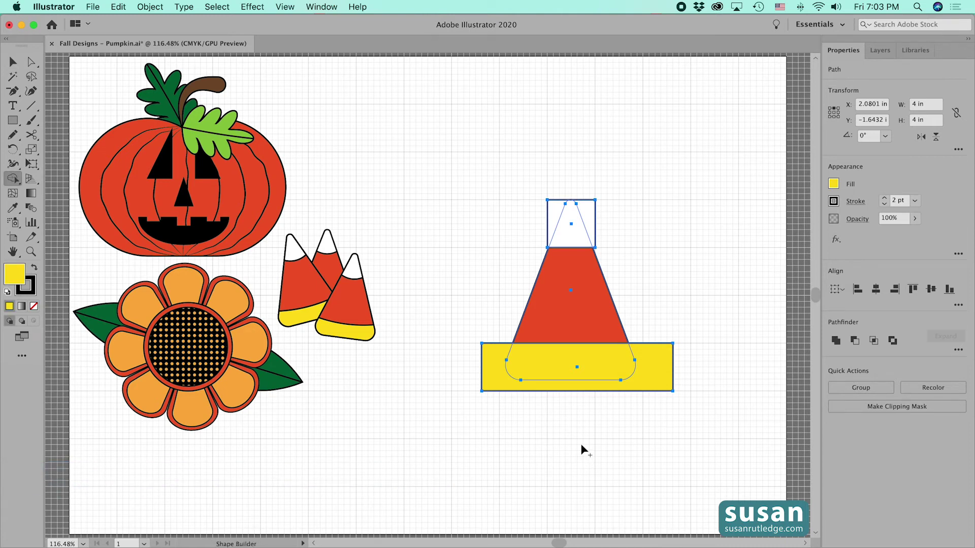
alt+click(654, 367)
alt+click(588, 211)
alt+click(562, 207)
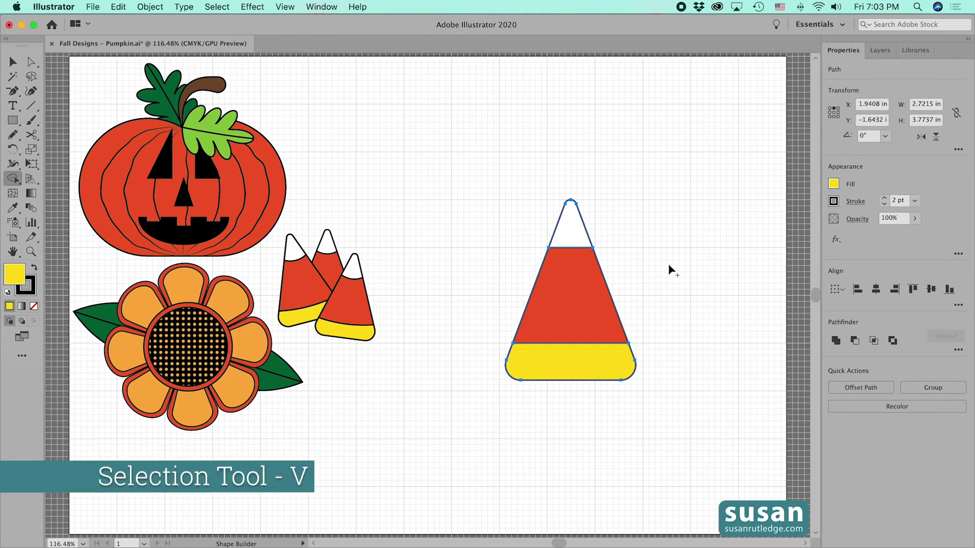
key(v)
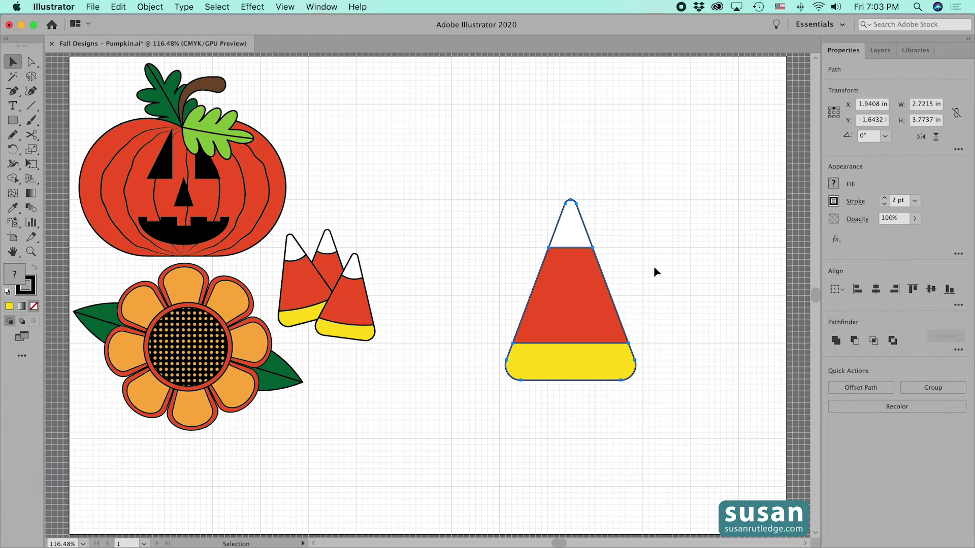
click(679, 276)
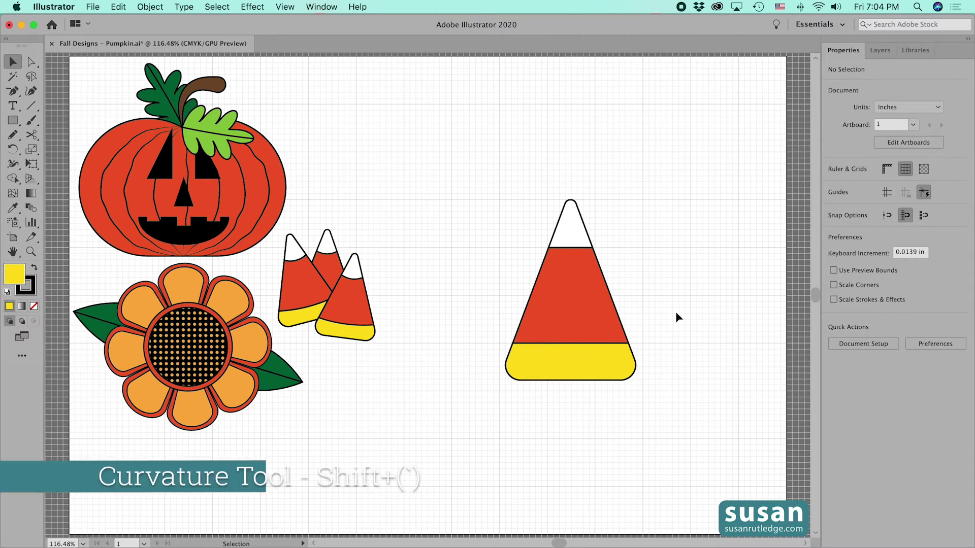
Bow the lower edge of the white tip slightly downward at its midpoint with the Curvature tool.
click(32, 91)
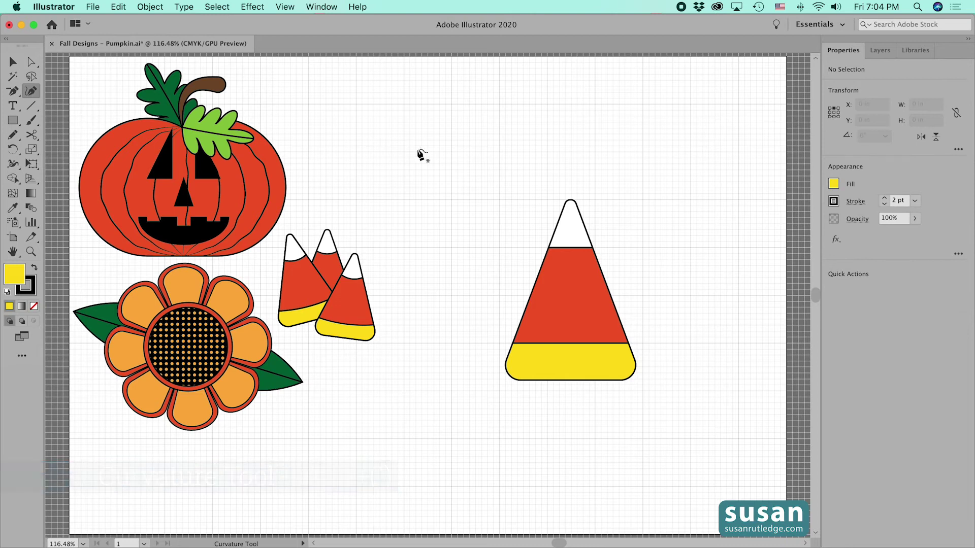
click(573, 249)
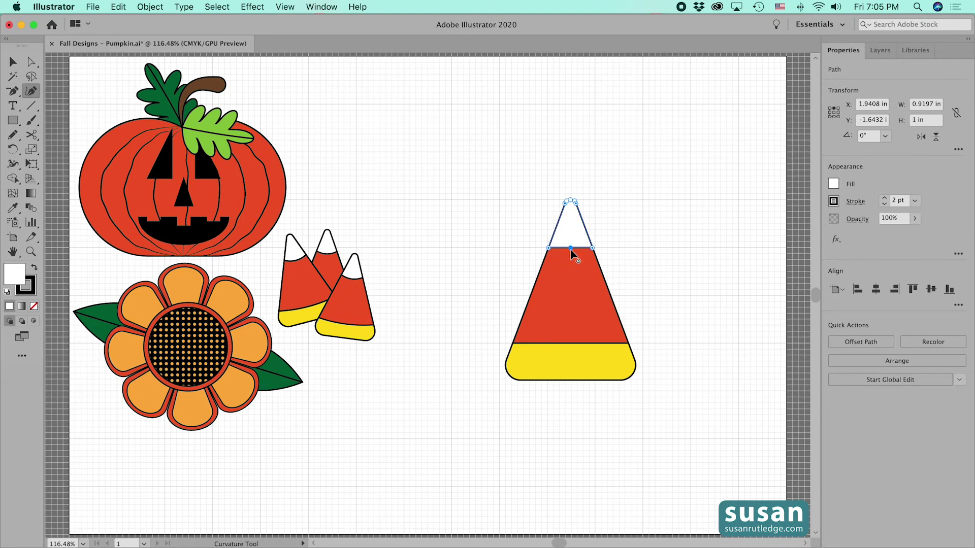
click(571, 249)
drag(570, 249, 569, 253)
drag(570, 252, 571, 253)
Curve the upper edge of the yellow band downward by adding a midpoint with the Curvature tool.
click(576, 354)
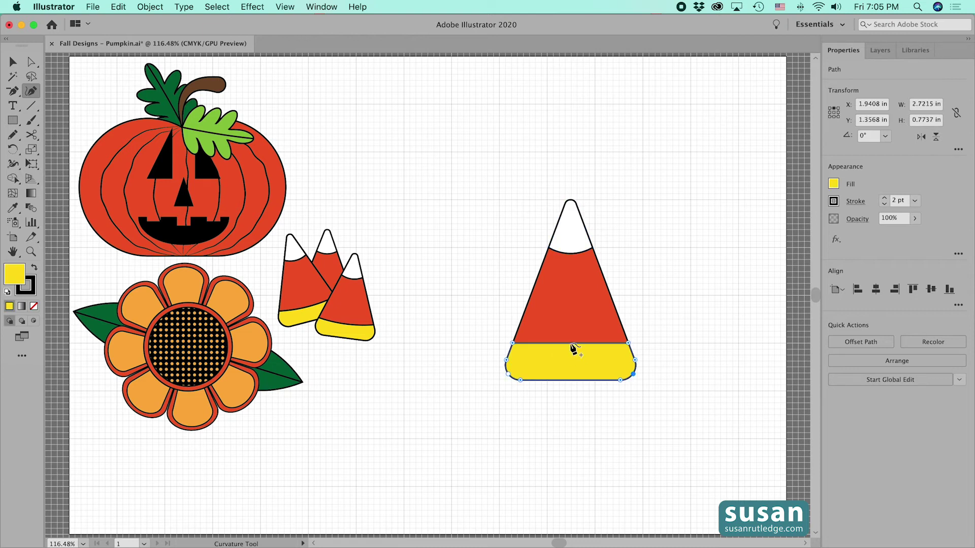
click(571, 343)
drag(571, 344, 570, 356)
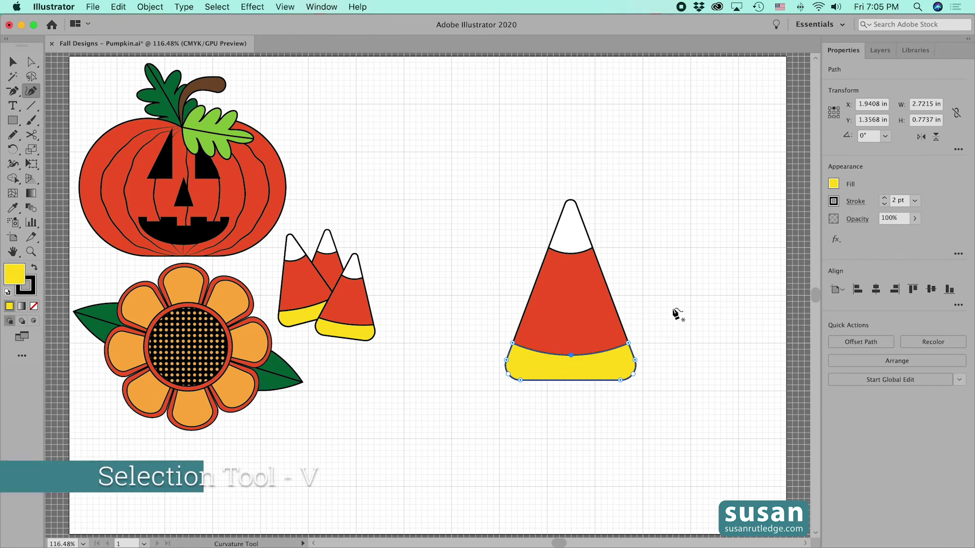
Group the white, orange and yellow parts into one candy corn and deselect it.
key(v)
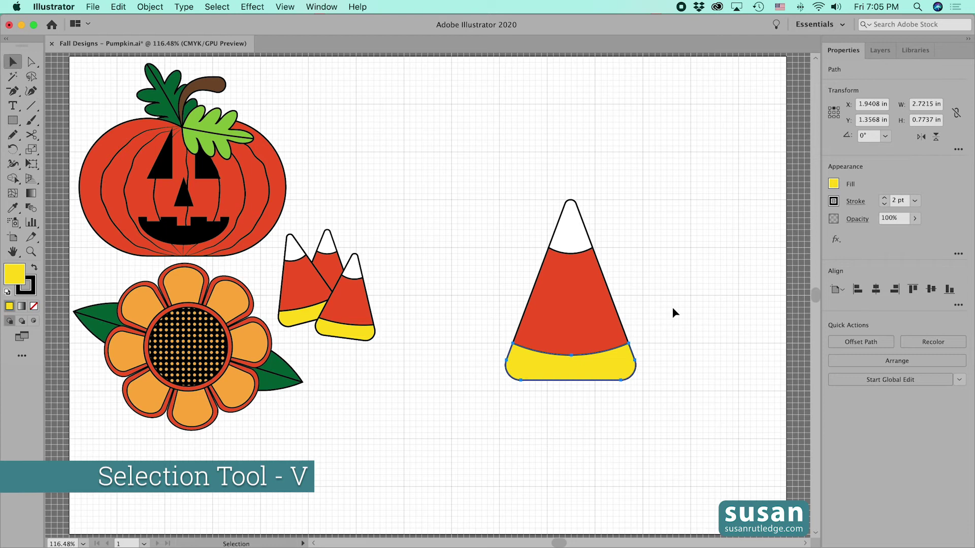
drag(540, 188, 650, 407)
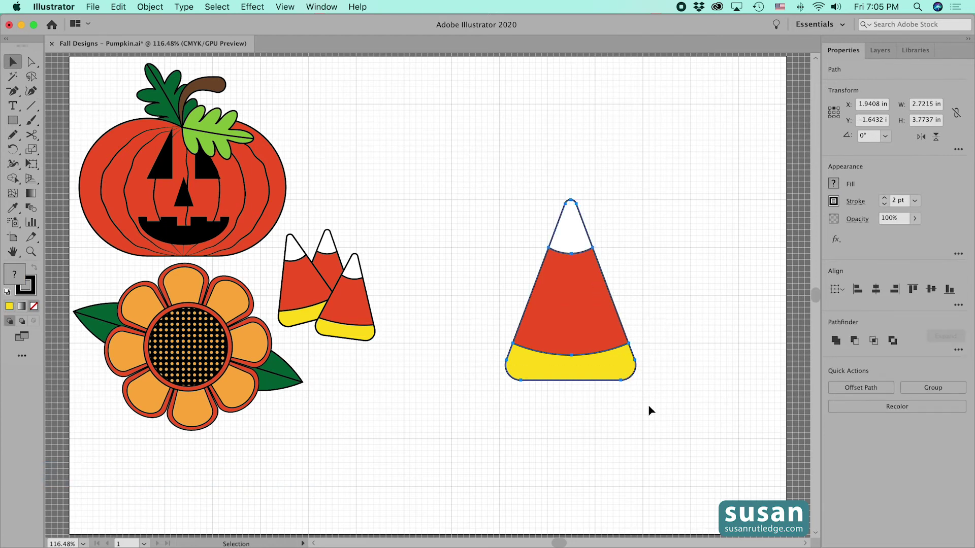
key(a)
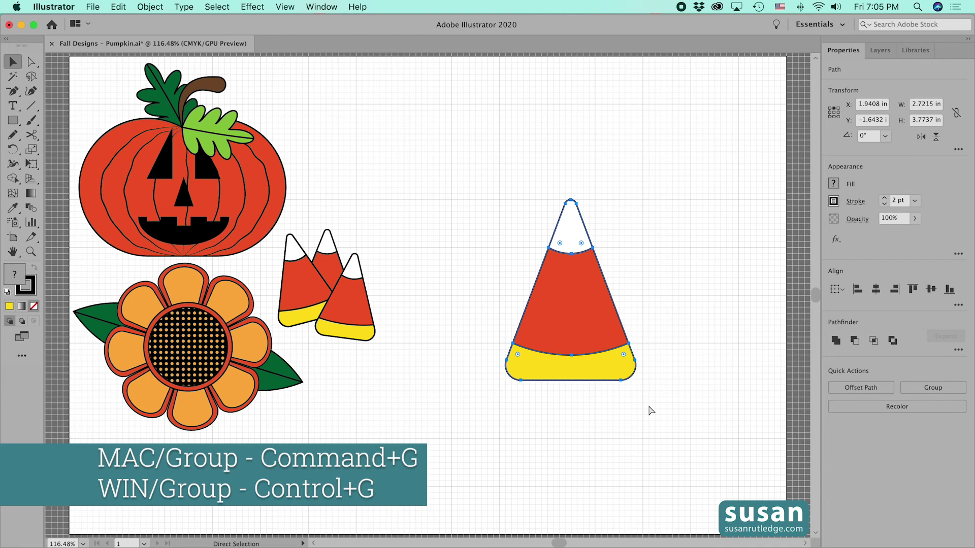
key(super+g)
key(v)
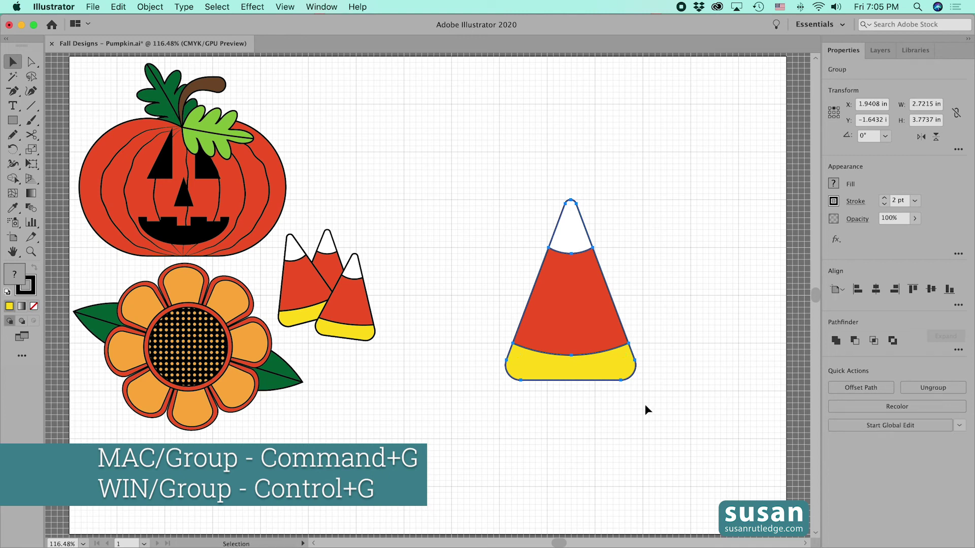
click(667, 360)
Move the candy corn group up and to the left, and rotate it counterclockwise by about 17° around its center.
drag(549, 325, 510, 292)
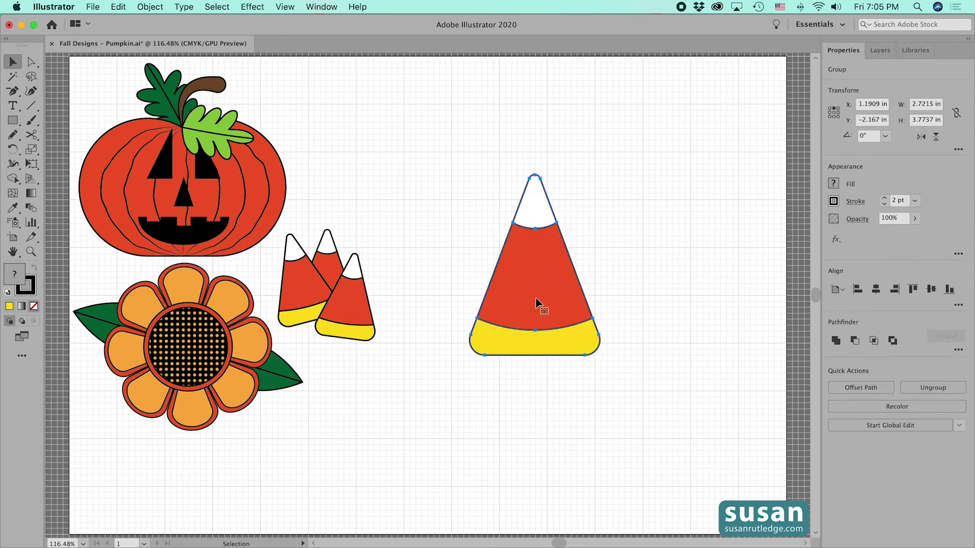
key(r)
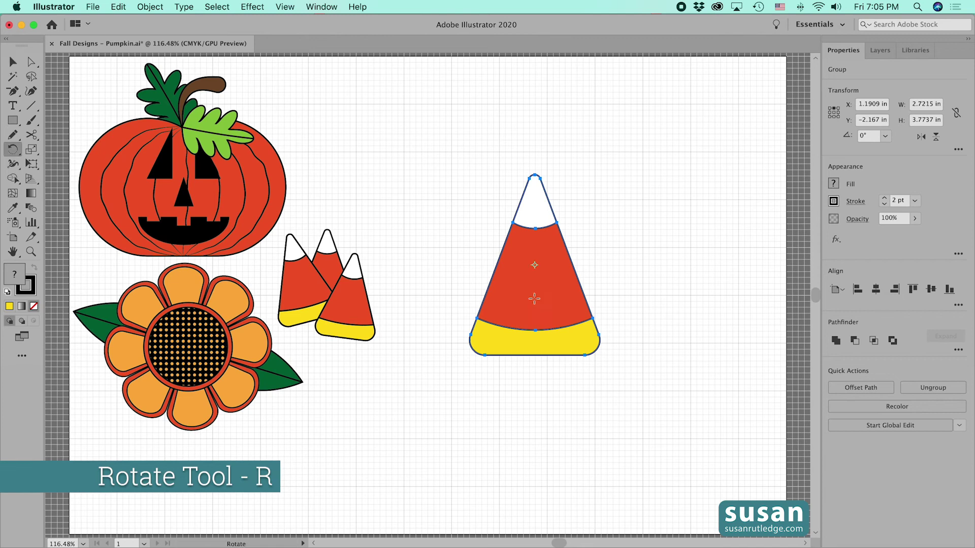
drag(564, 317, 582, 306)
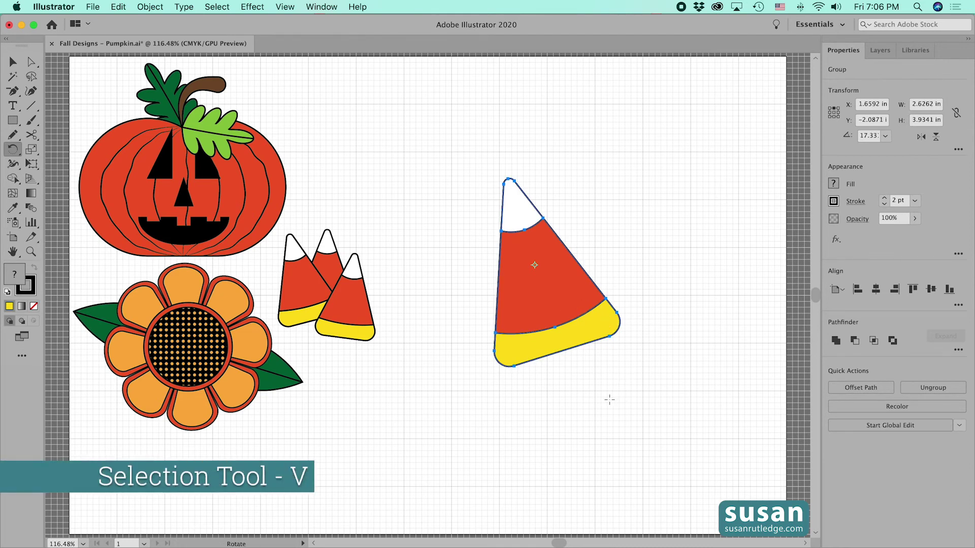
Duplicate the tilted candy corn about 1 in to the right so the copy overlaps the original.
key(v)
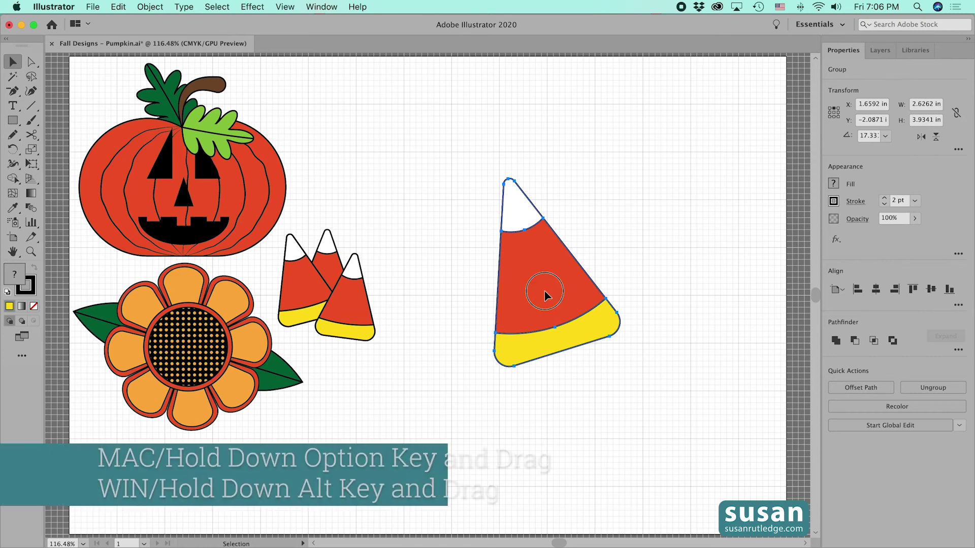
drag(545, 296, 588, 293)
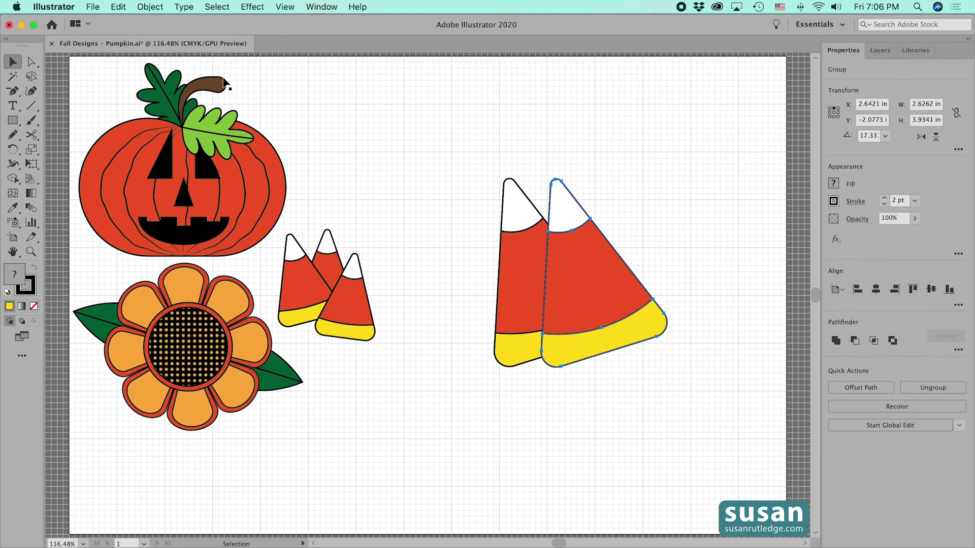
Scale the duplicated candy corn uniformly to 95%.
click(155, 7)
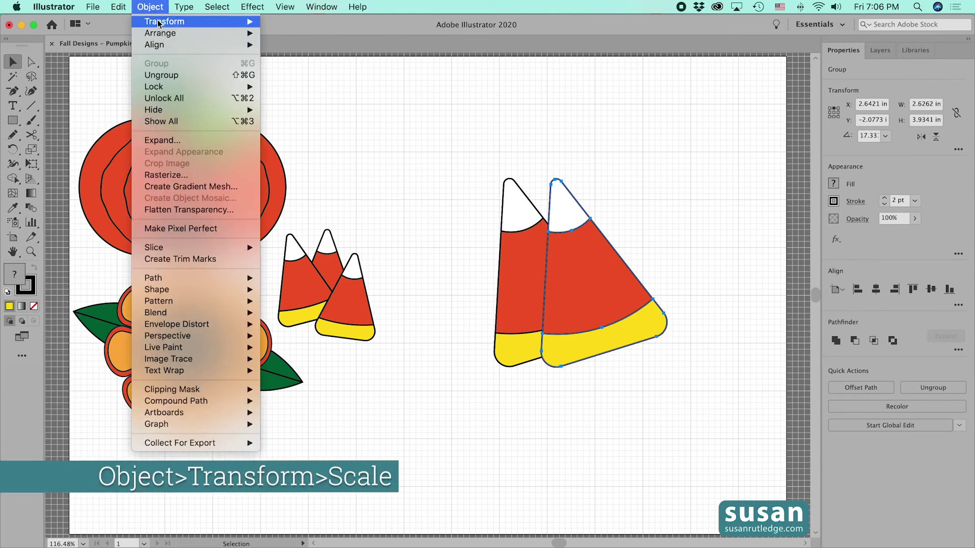
mouse_move(174, 24)
click(288, 79)
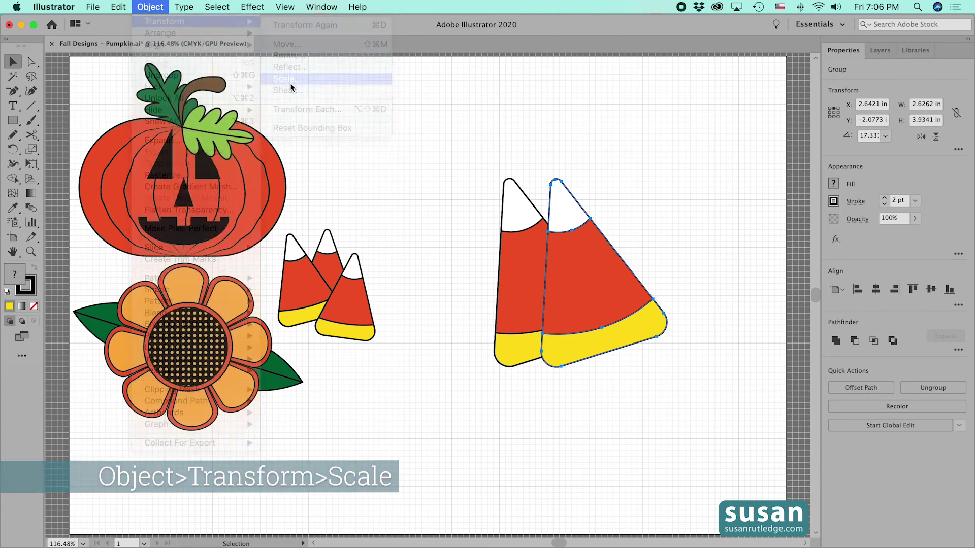
text(95)
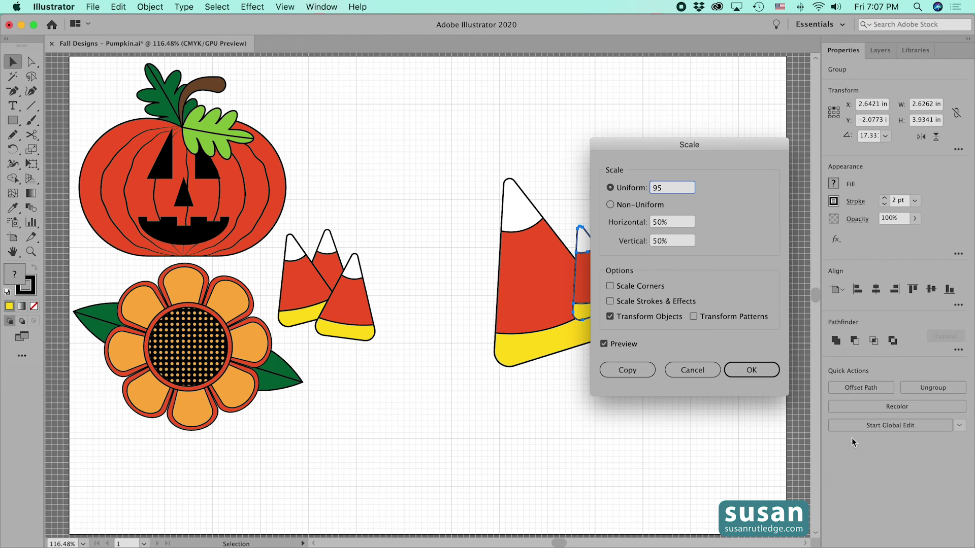
click(747, 363)
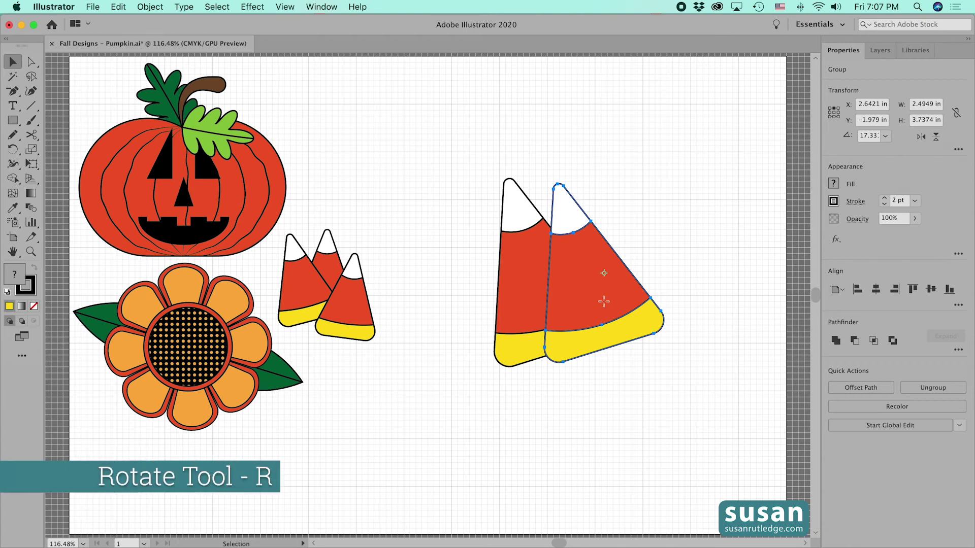
Rotate the smaller candy corn clockwise by about 29° around its center and move it about 0.3 in right and 0.35 in down.
key(r)
drag(645, 332, 615, 351)
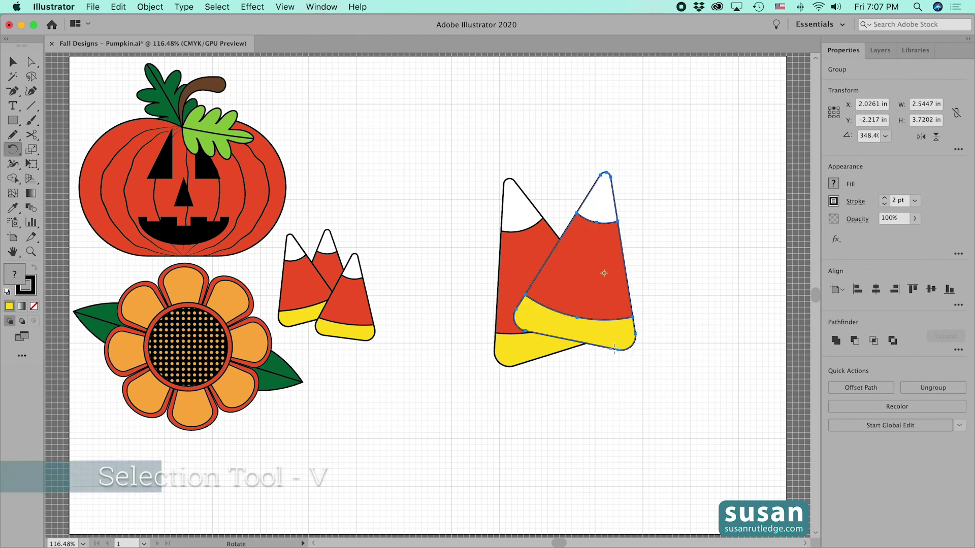
key(v)
drag(584, 330, 599, 353)
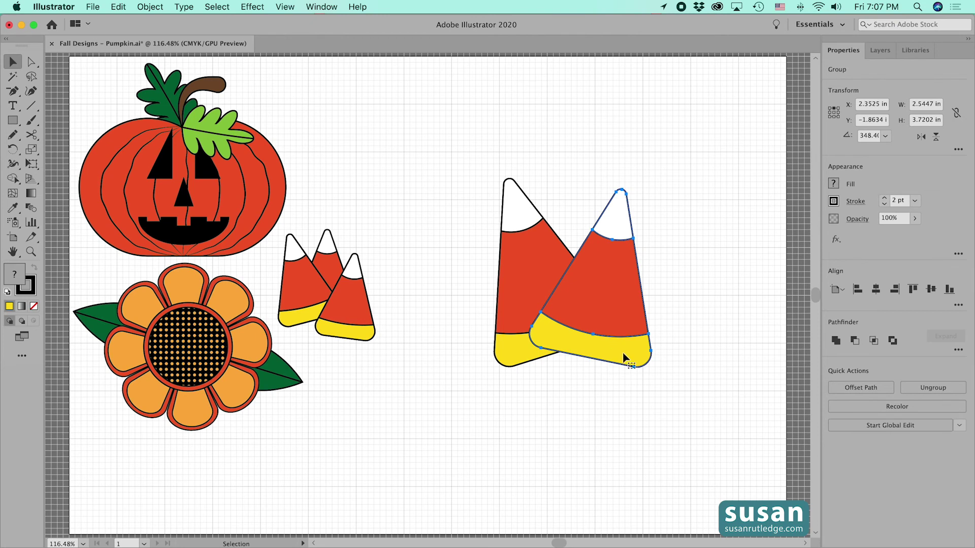
Duplicate the front candy corn about 0.5 in left and 0.9 in up, and scale the copy uniformly to 95%.
drag(621, 357, 595, 315)
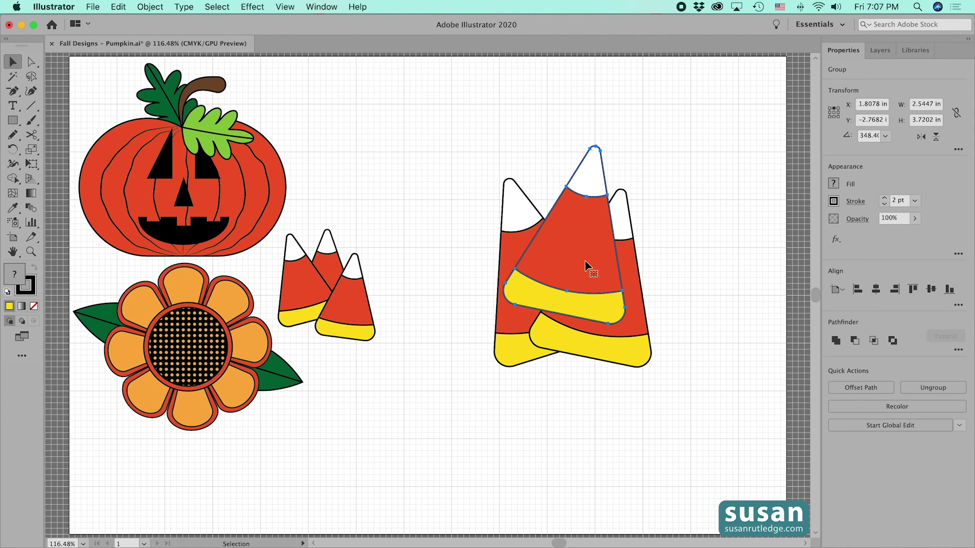
click(151, 6)
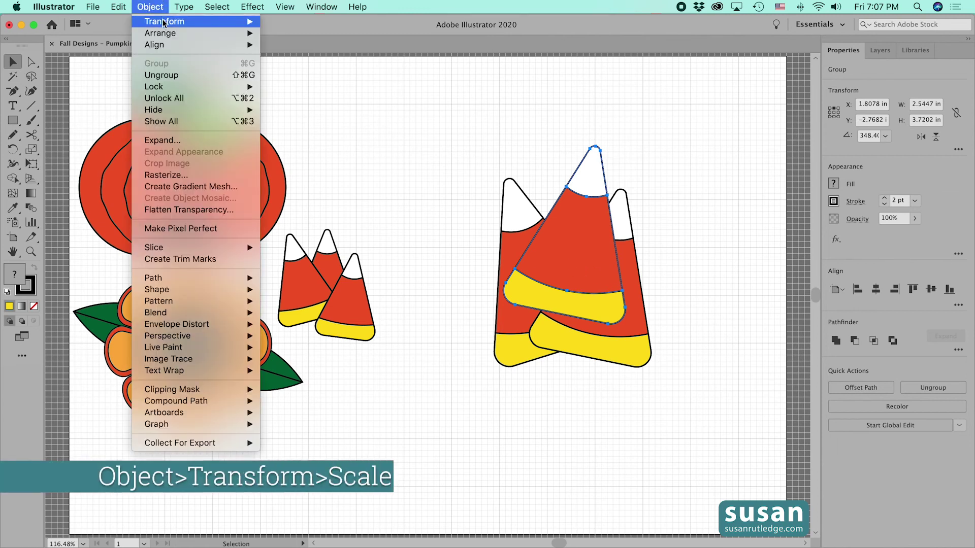
mouse_move(165, 22)
click(287, 80)
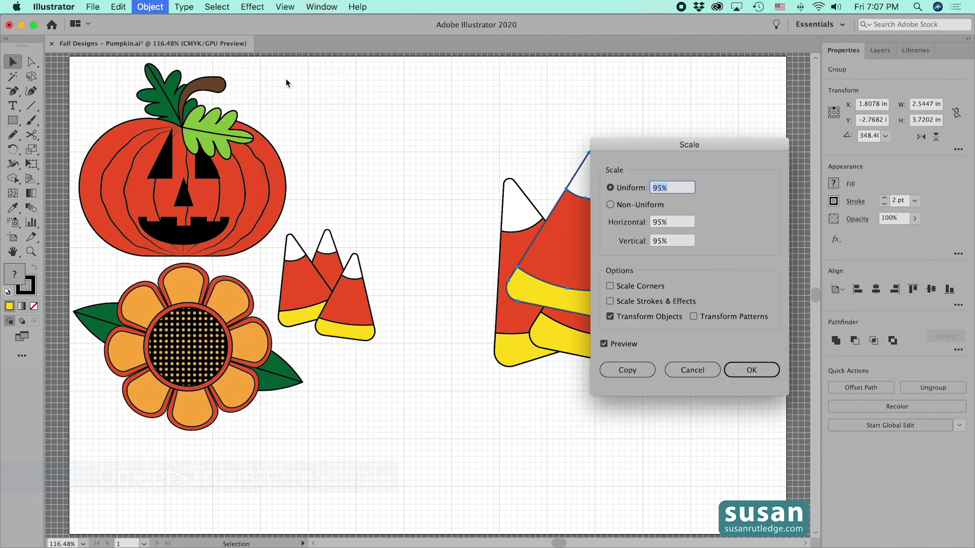
click(746, 370)
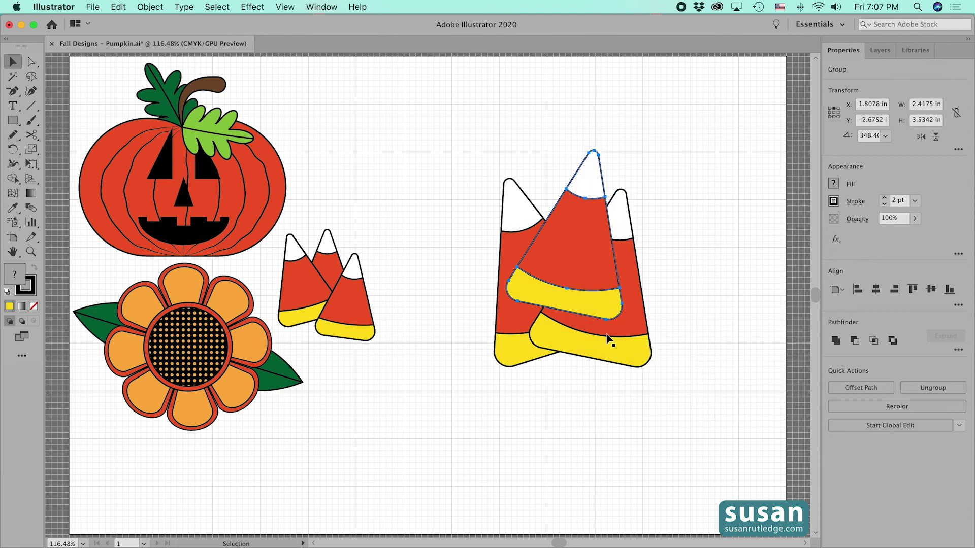
Rotate the third candy corn counterclockwise by about 22° and send it to the back of the stack.
key(r)
drag(597, 309, 620, 300)
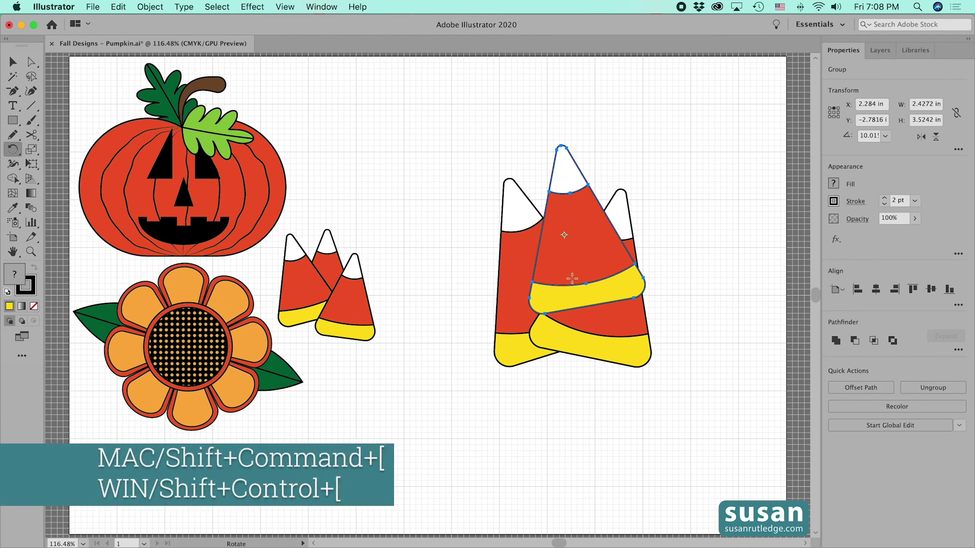
key(super+shift+bracketleft)
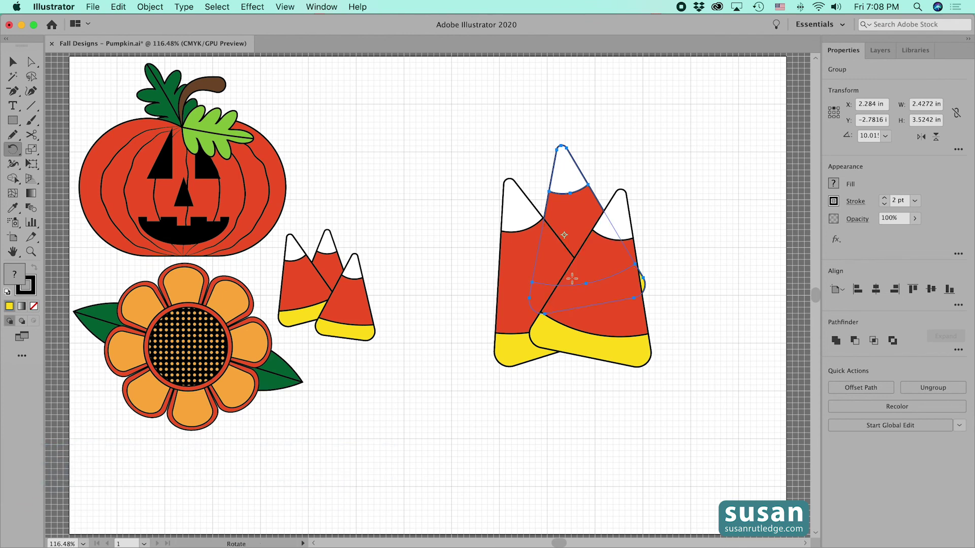
Nudge the three candy corns into a balanced cluster, spreading the two front ones apart and centering the rear one between them.
click(19, 63)
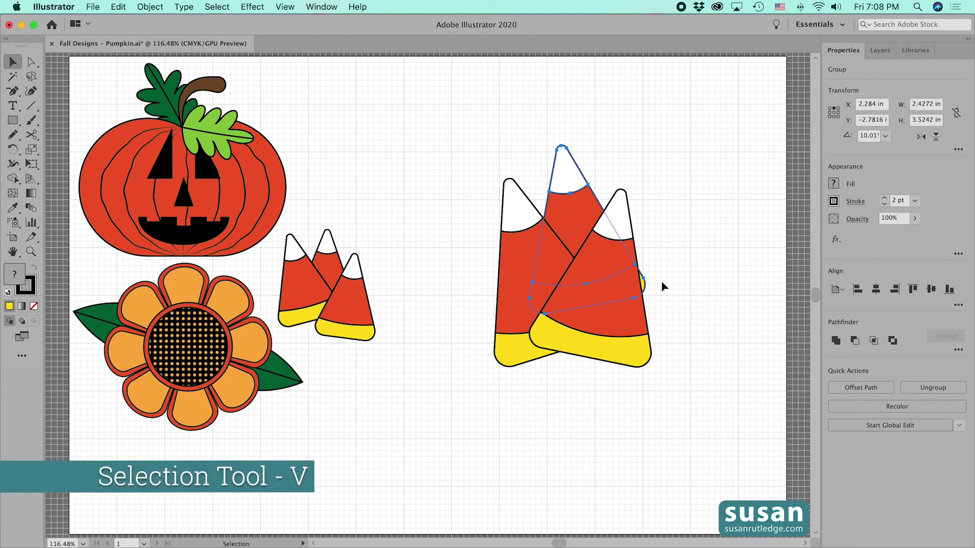
drag(567, 220, 559, 213)
click(709, 329)
drag(622, 287, 629, 286)
drag(534, 277, 528, 272)
mouse_move(571, 218)
mouse_down()
mouse_move(571, 237)
mouse_move(574, 225)
mouse_up()
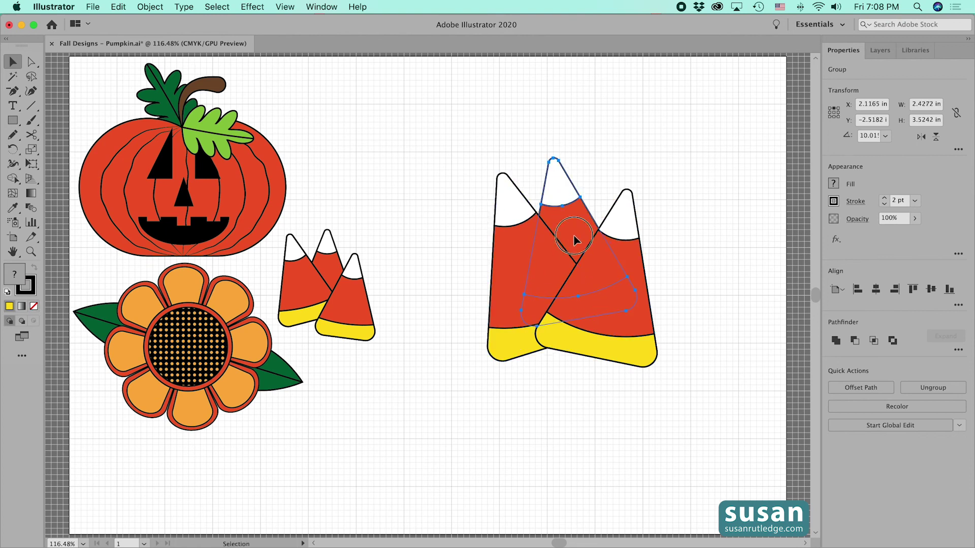
click(705, 334)
Group the three candy corns and move the cluster about 1 in left and 0.75 in up.
drag(454, 130, 690, 424)
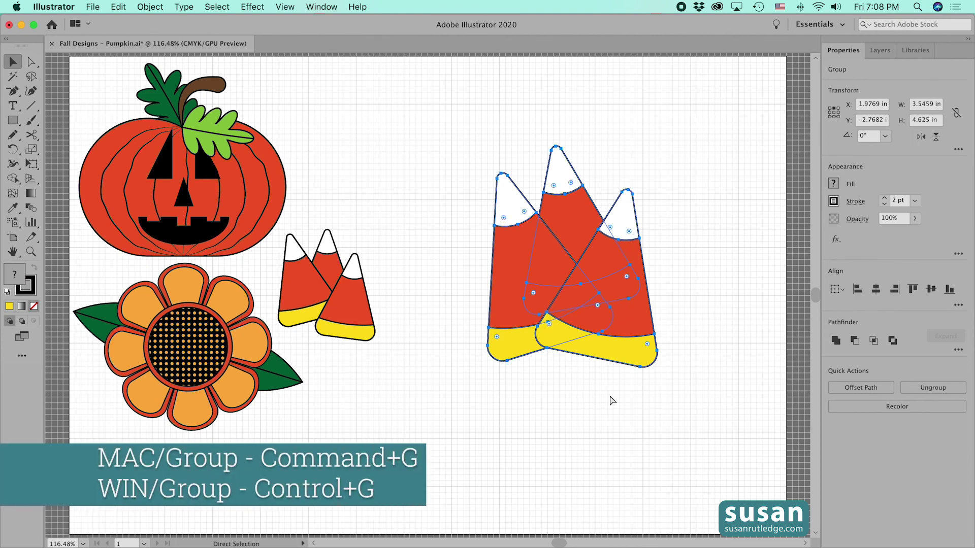
key(super+g)
drag(625, 352, 575, 317)
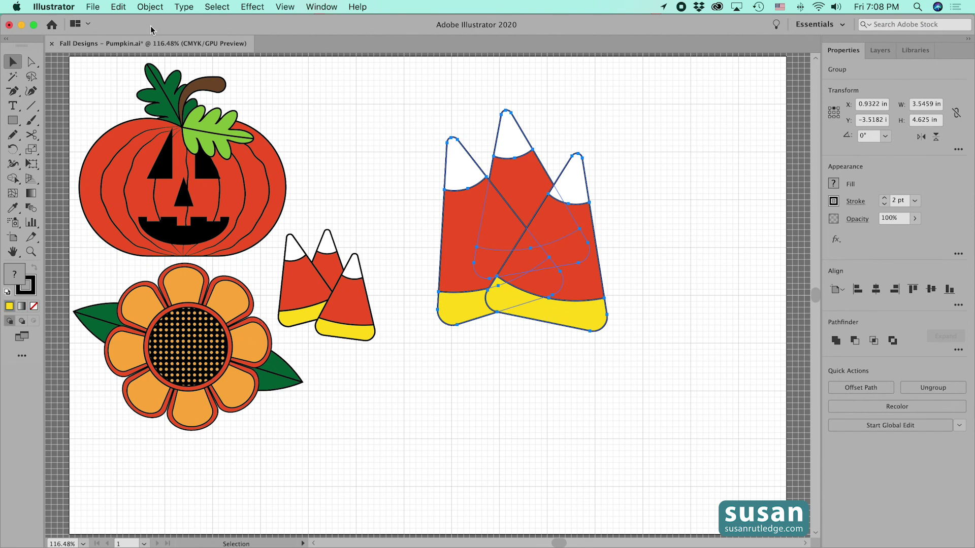
Scale the candy corn cluster uniformly to 50%.
click(151, 6)
mouse_move(168, 23)
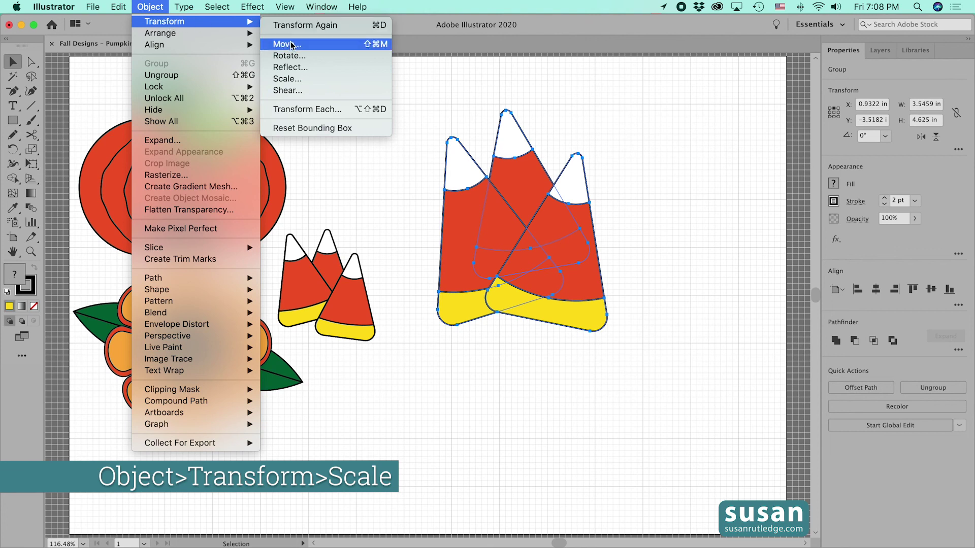
click(287, 79)
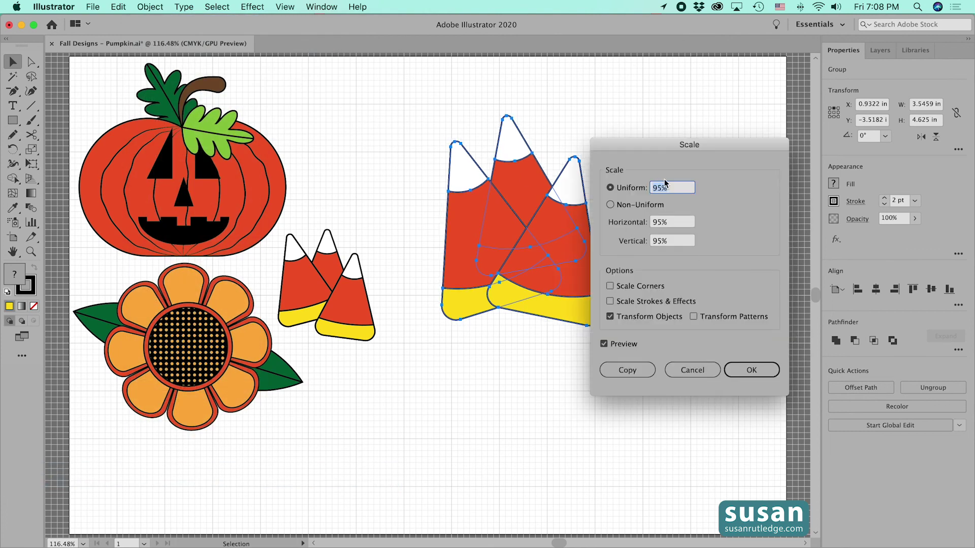
text(50)
click(760, 373)
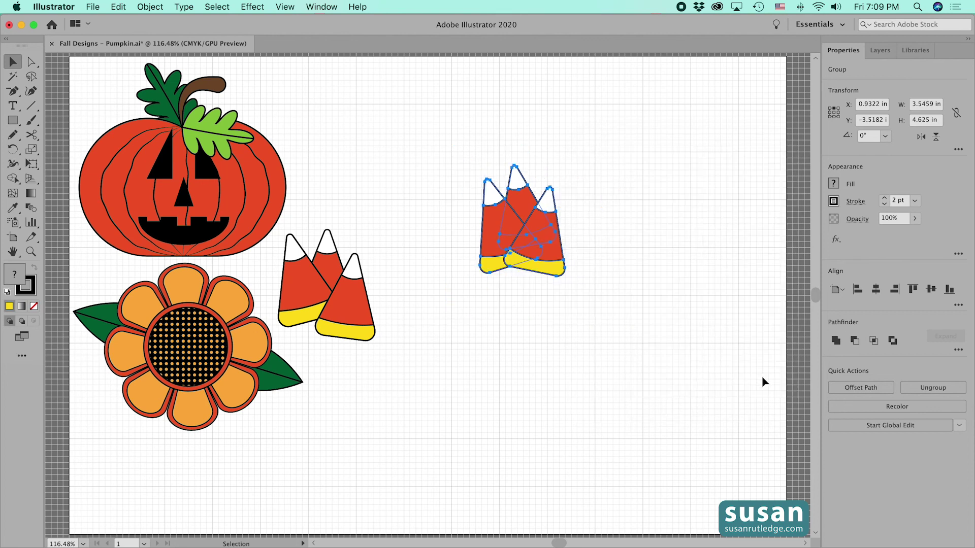
Move the scaled cluster beside the pumpkin, above the existing candy corn cluster, and deselect it.
click(644, 333)
drag(538, 262, 366, 178)
click(467, 189)
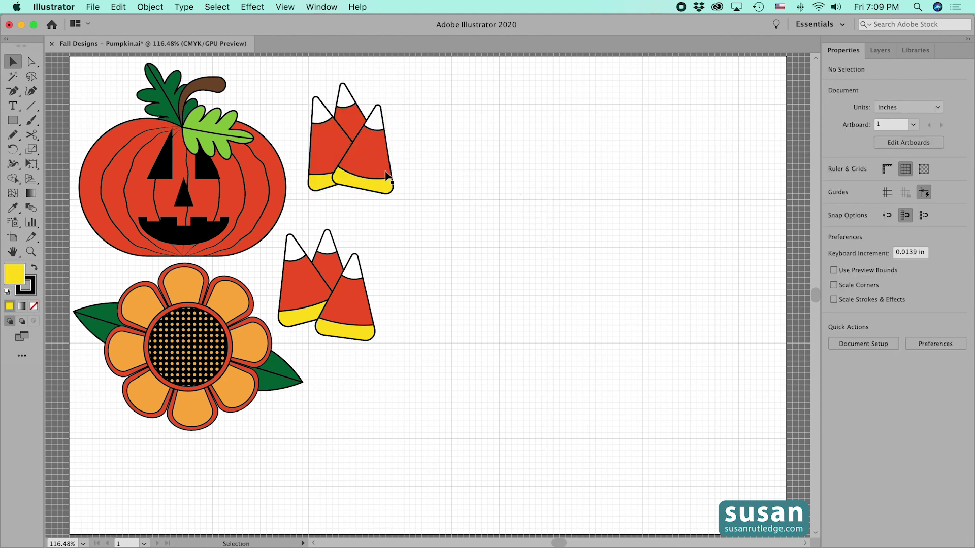